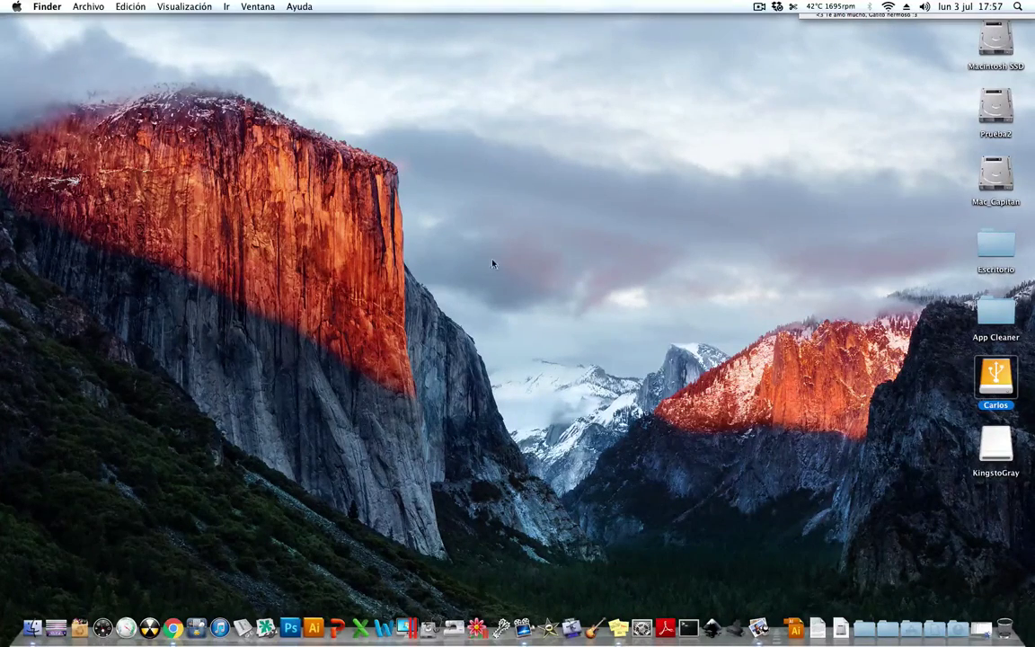
Step: Mount CGS 11.iso from the Corel Graphics Suite 11 folder and enlarge its window
left_click(30, 625)
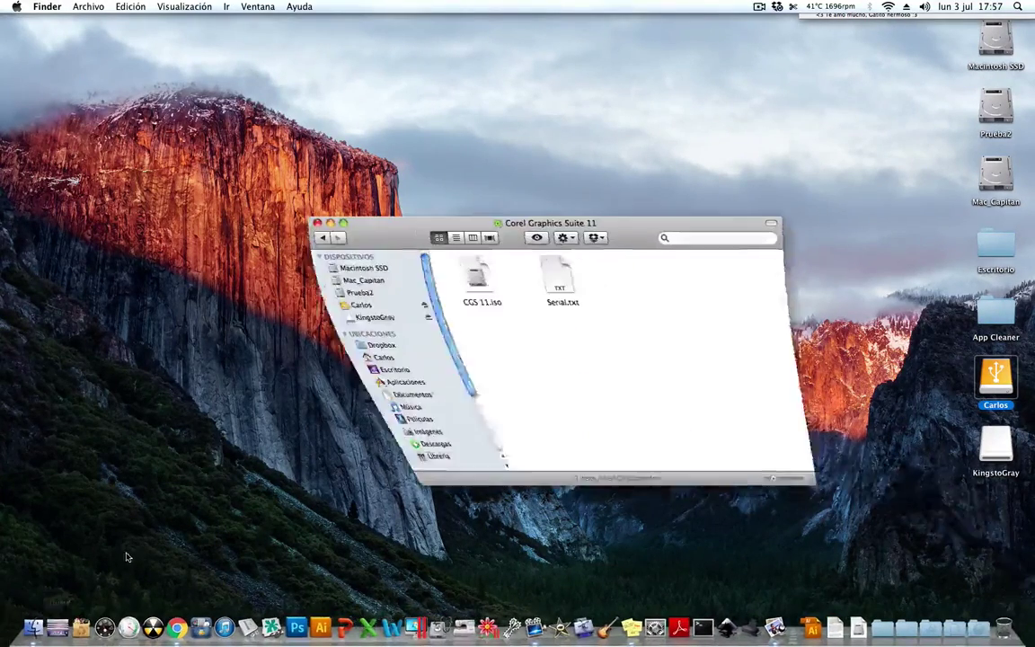
left_click(474, 283)
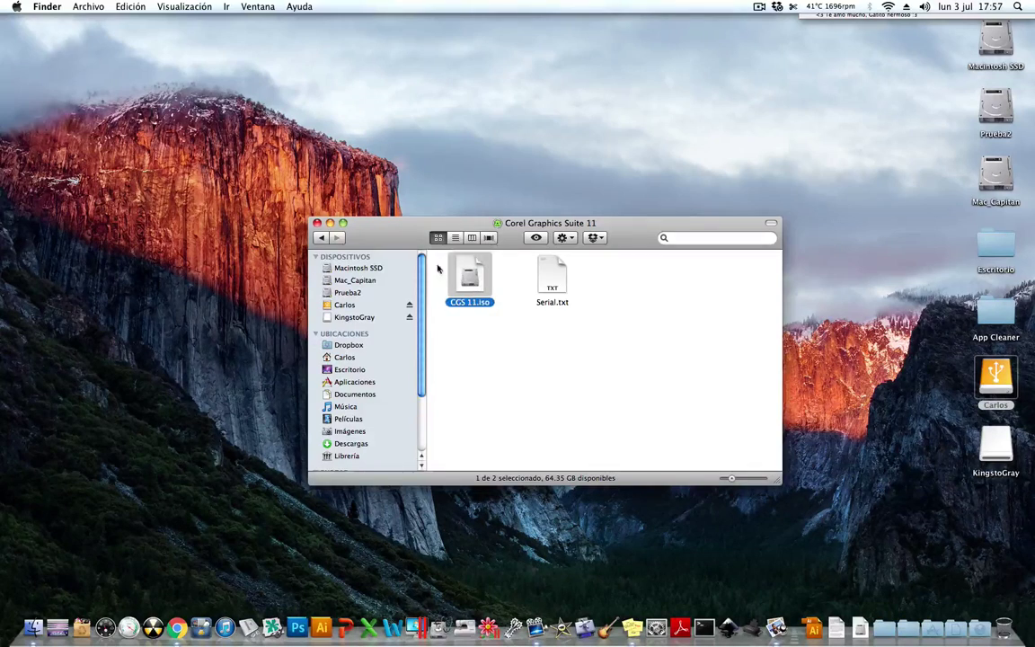
left_click(316, 222)
left_click_drag(465, 195, 632, 245)
Step: Launch the CGS 11 installer and authorise it with the administrator password
double_click(401, 101)
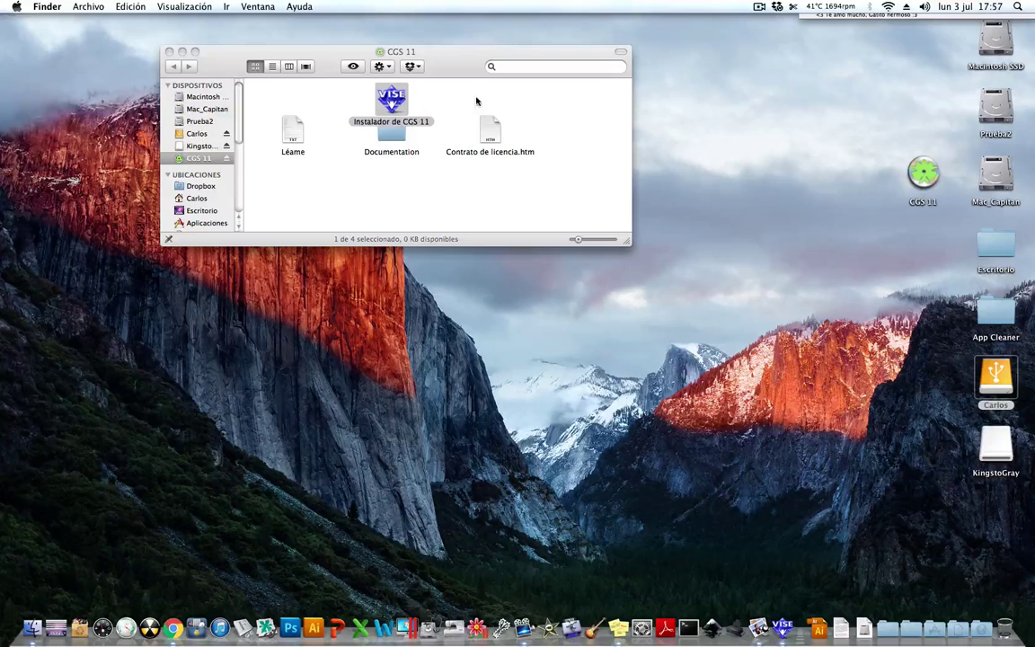
left_click(760, 10)
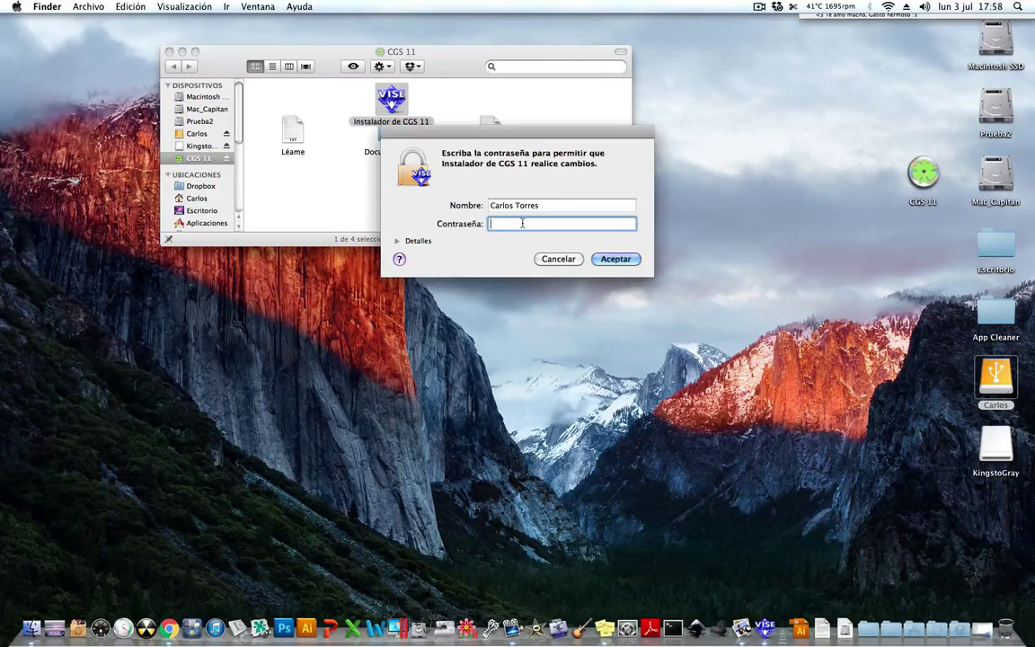
key("Return")
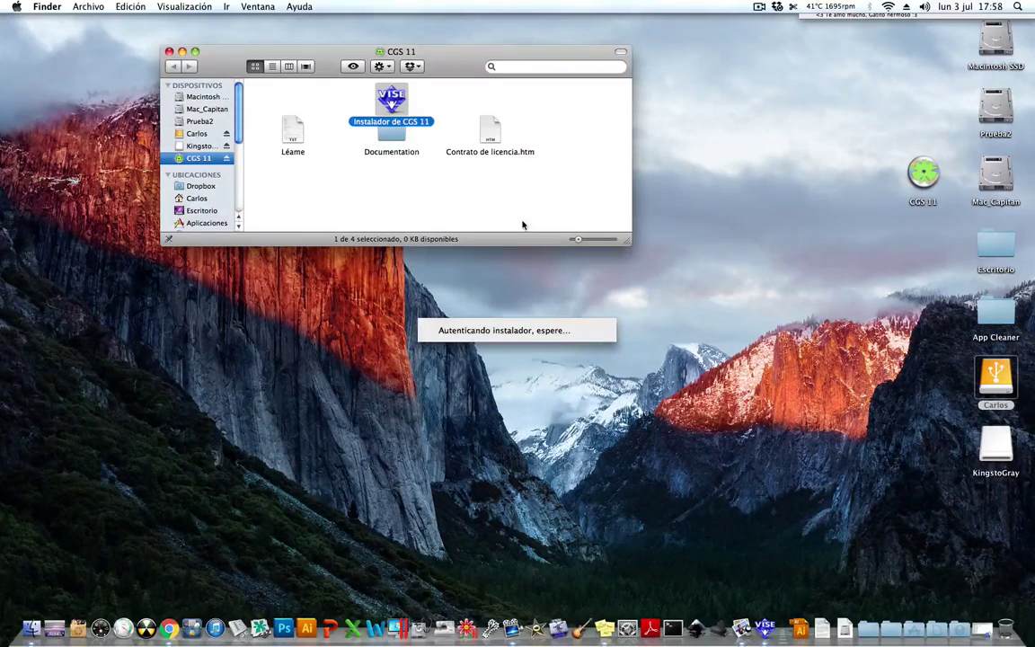
Step: Choose Instalación personalizada as the installation type
left_click(181, 52)
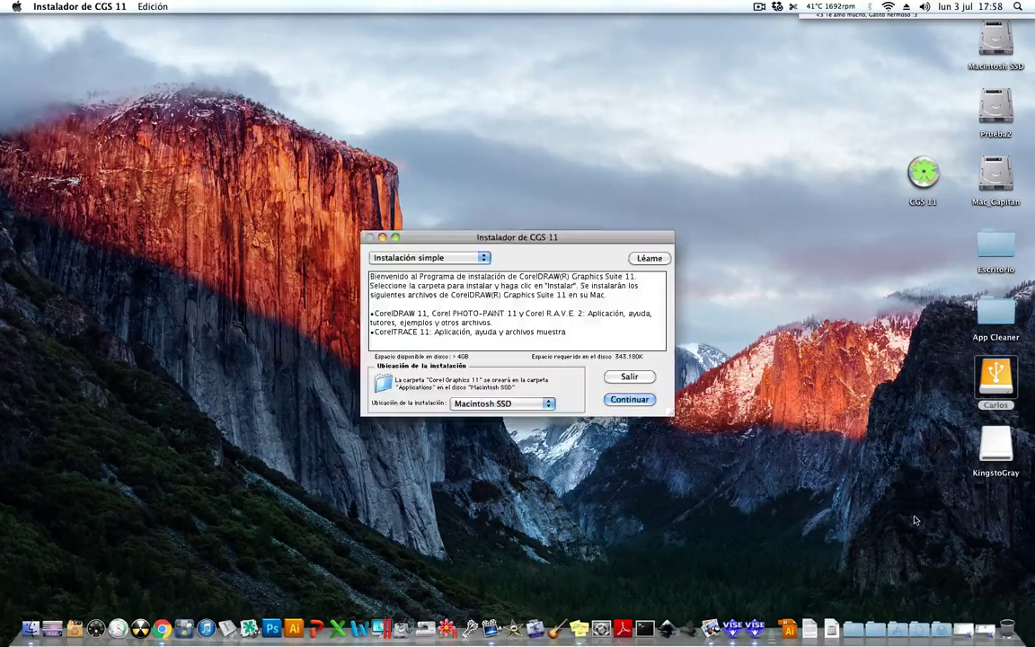
left_click(467, 258)
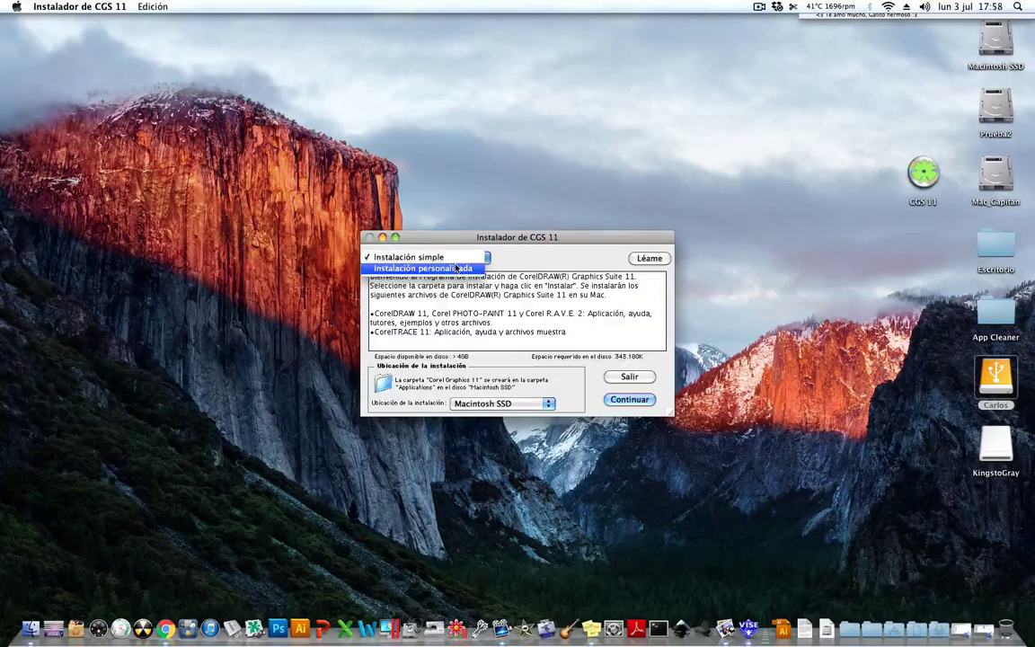
left_click(455, 268)
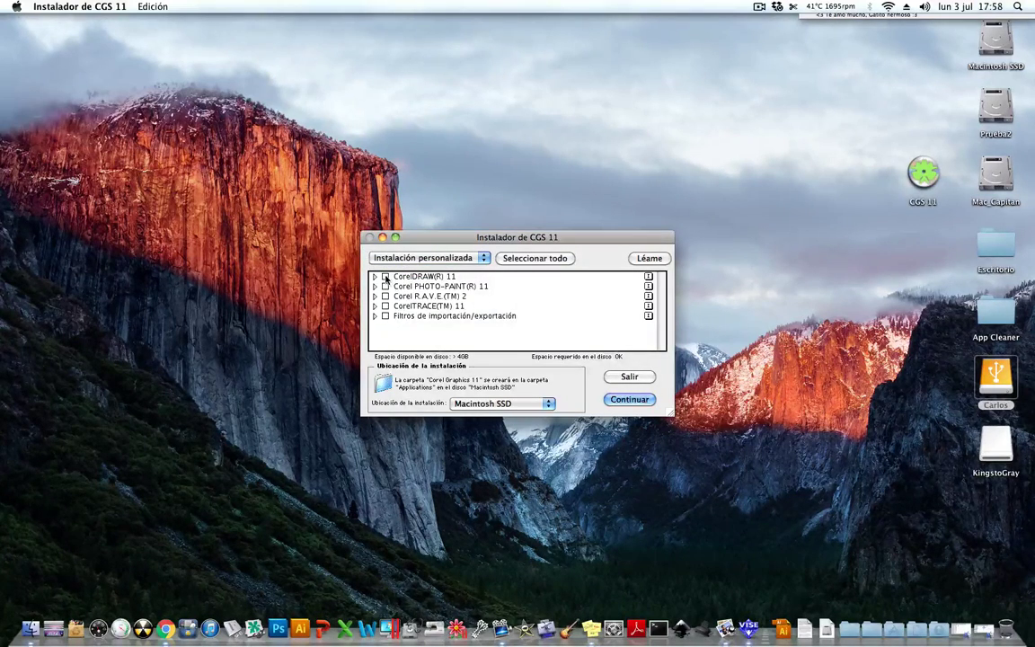
left_click(756, 7)
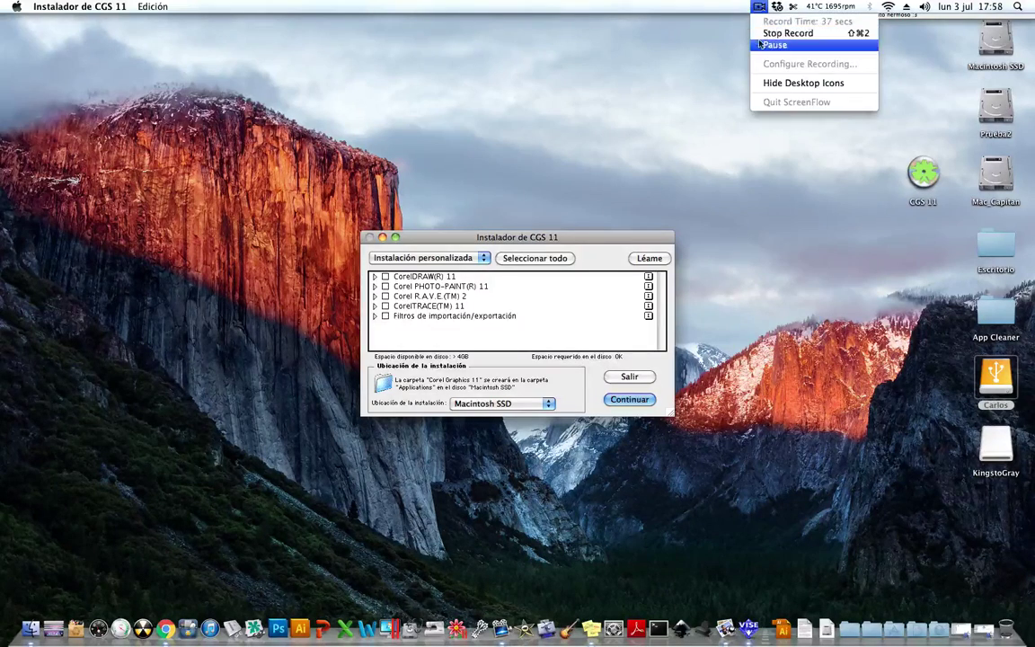
left_click(764, 35)
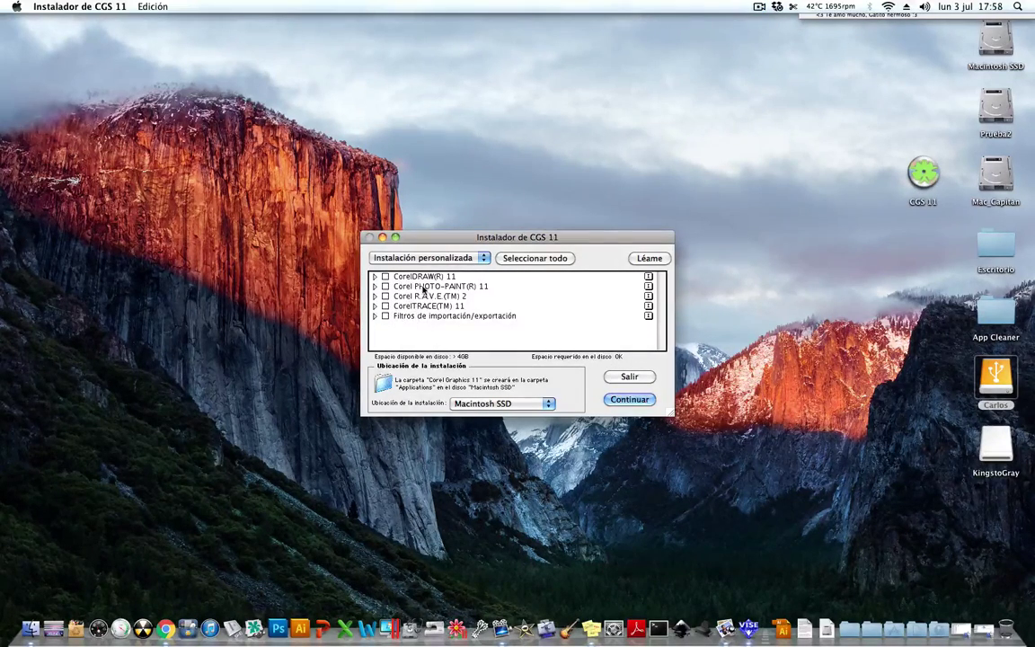
Step: Include CorelDRAW 11 and leave out Corel PHOTO-PAINT 11 and Corel R.A.V.E. 2
left_click(385, 277)
left_click(386, 286)
left_click(386, 296)
Step: Review the info details for PHOTO-PAINT 11, R.A.V.E. 2 and CorelTRACE 11
left_click(649, 286)
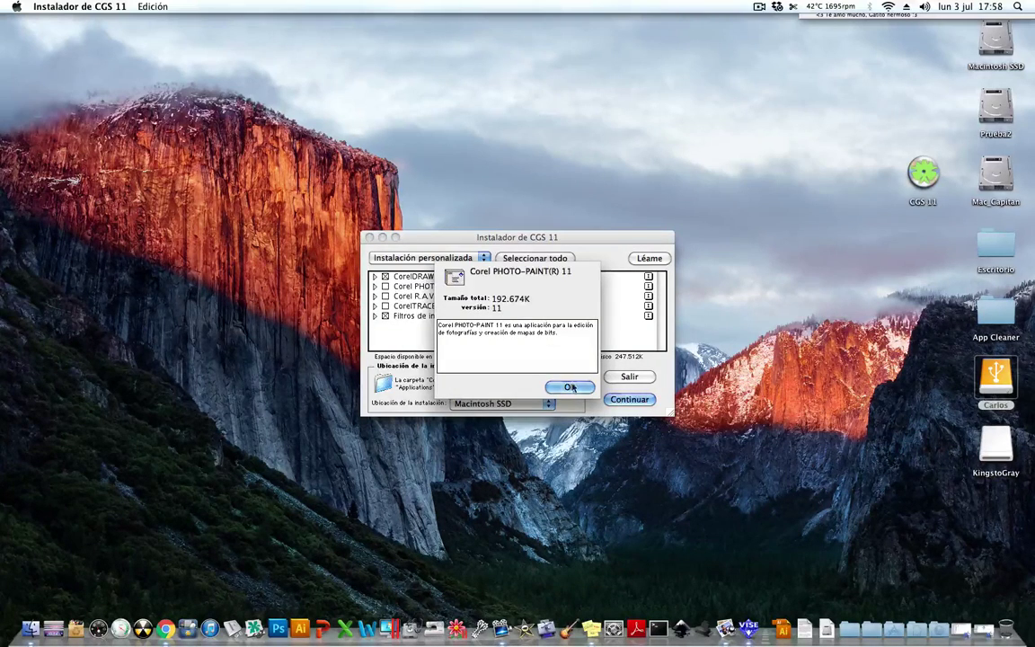
key("Return")
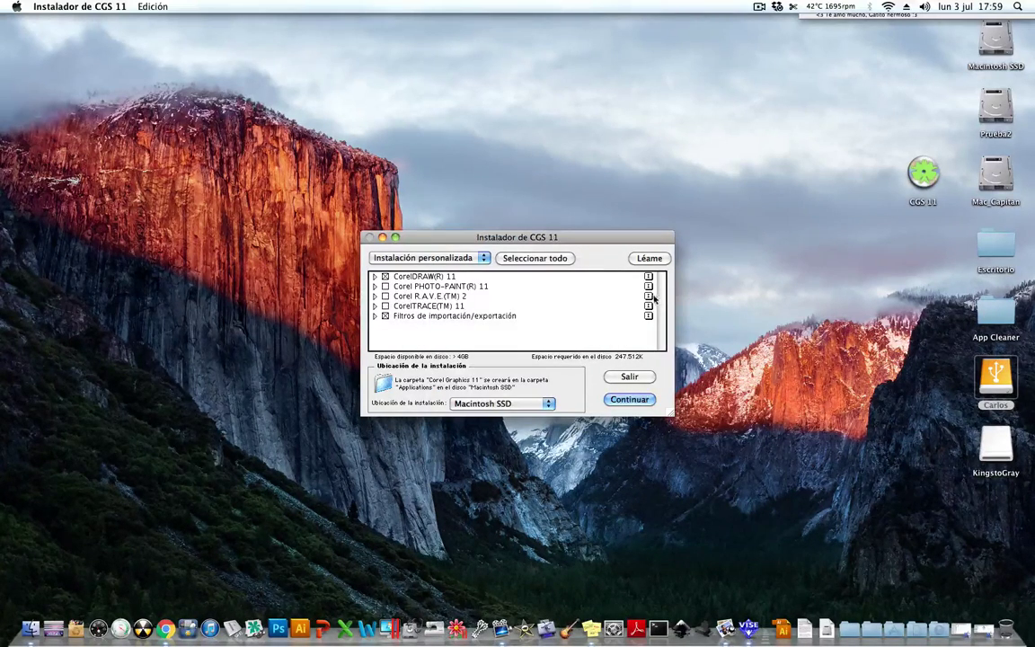
left_click(649, 296)
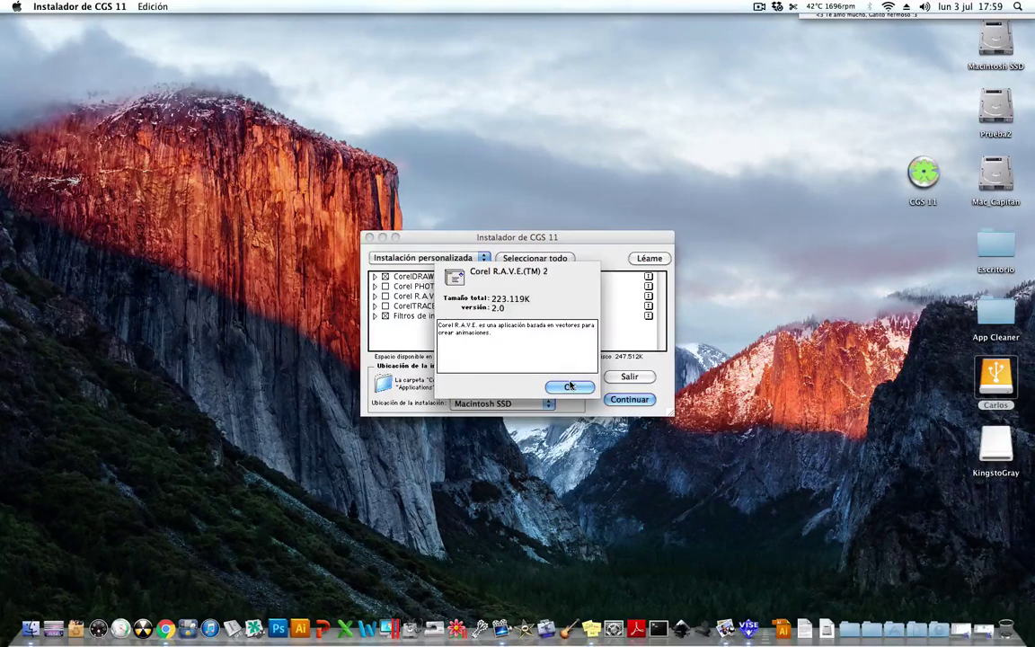
key("Return")
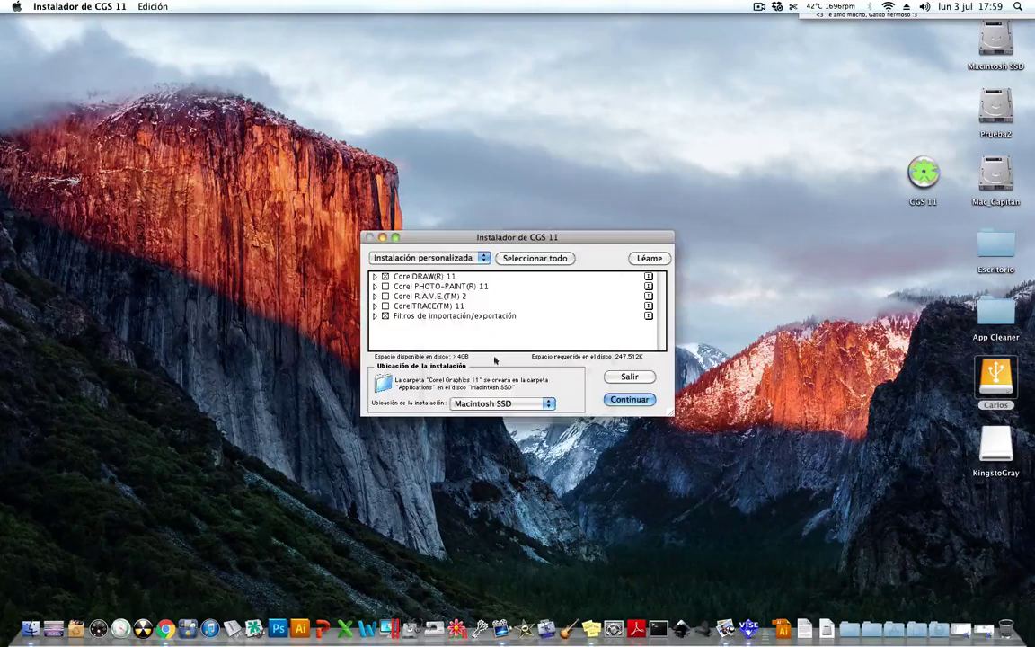
left_click(648, 307)
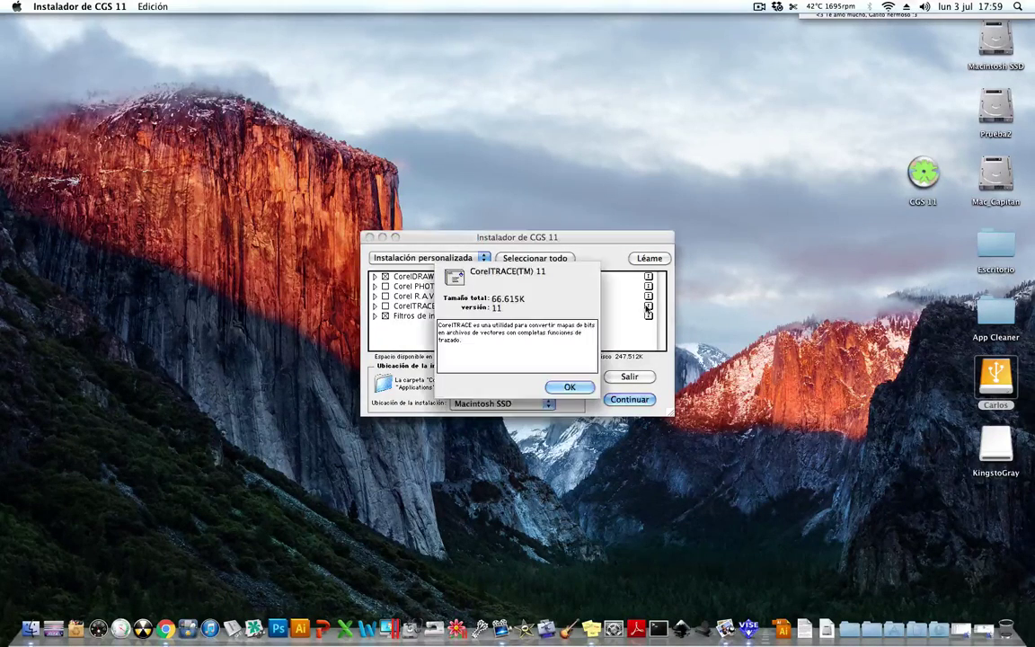
left_click(568, 387)
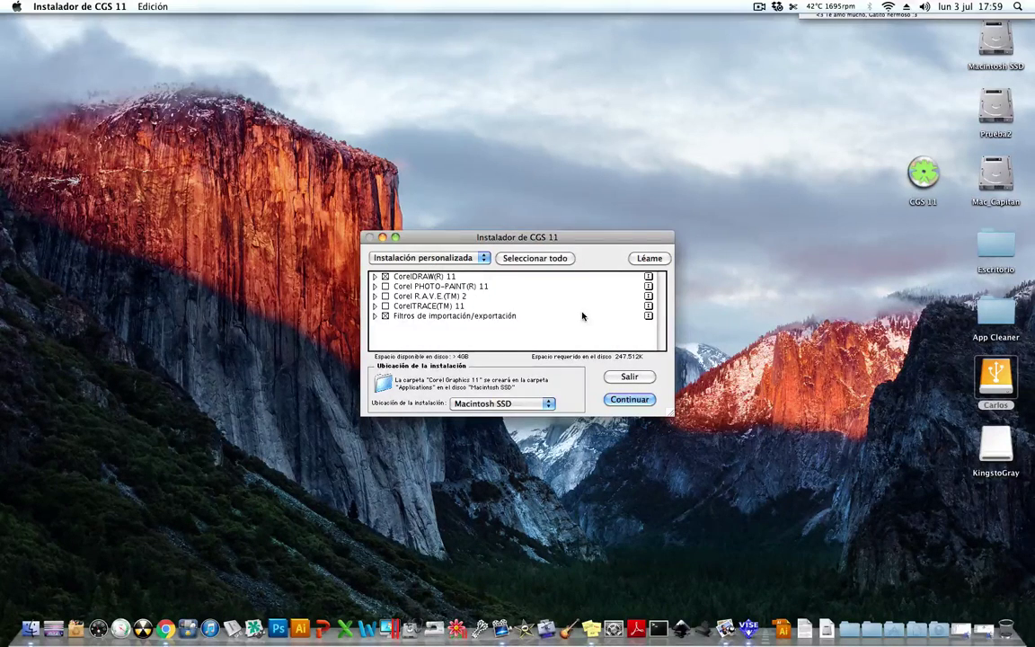
Step: Submit the name and serial number, dismissing the invalid serial number warning
left_click(632, 400)
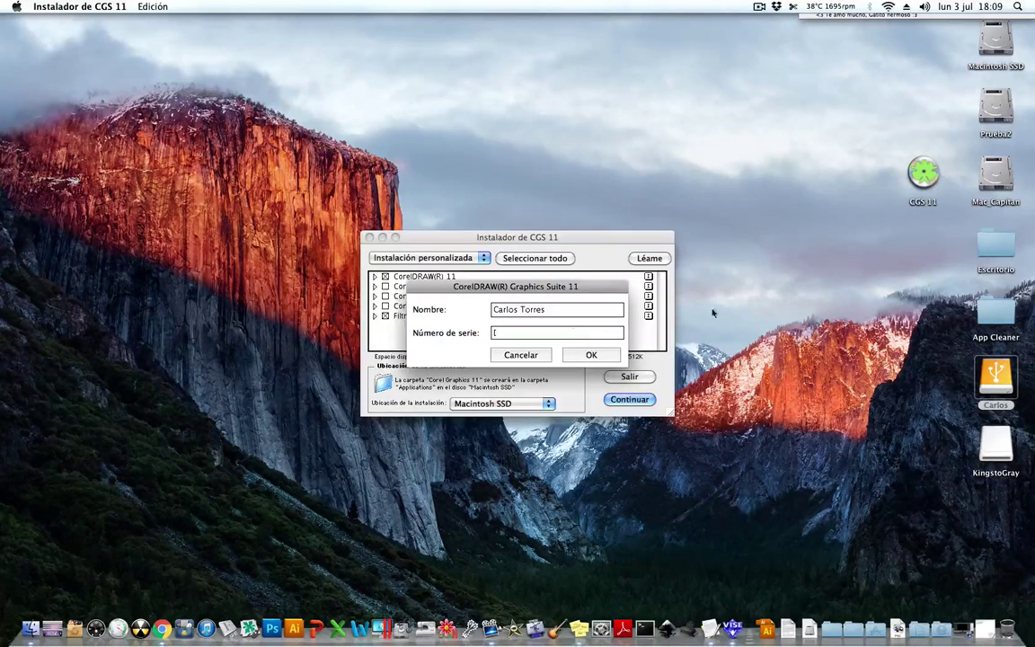
left_click(592, 354)
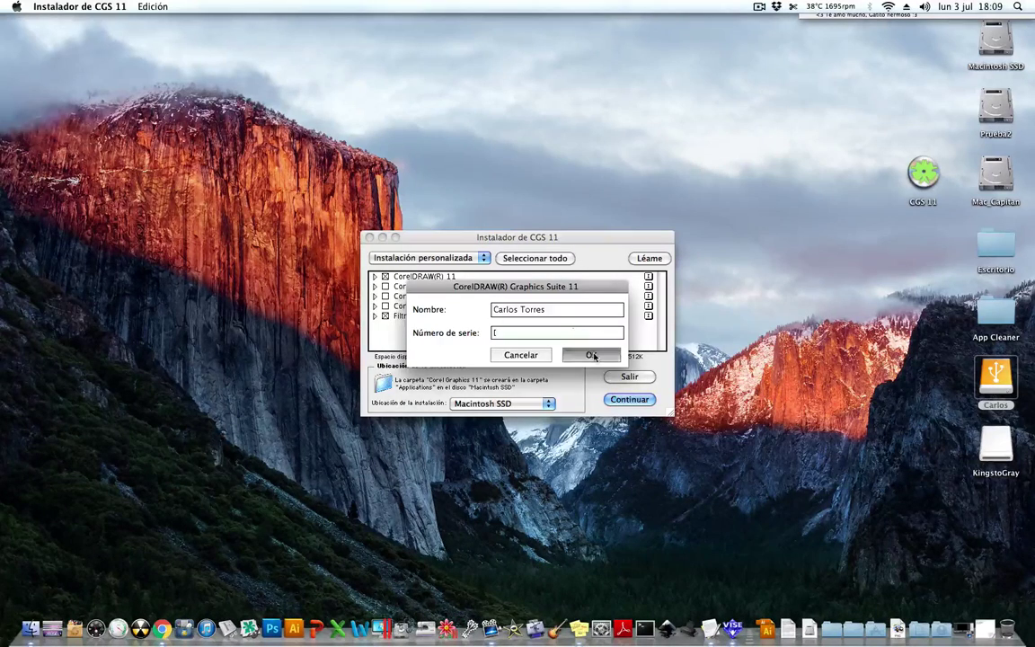
left_click(594, 164)
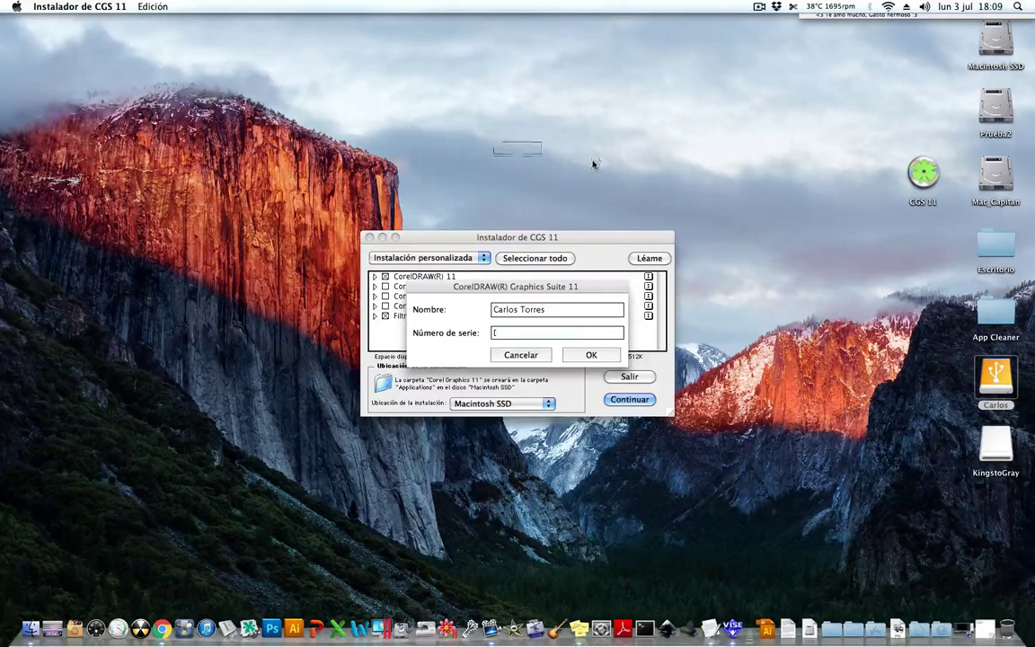
left_click(759, 6)
left_click(773, 30)
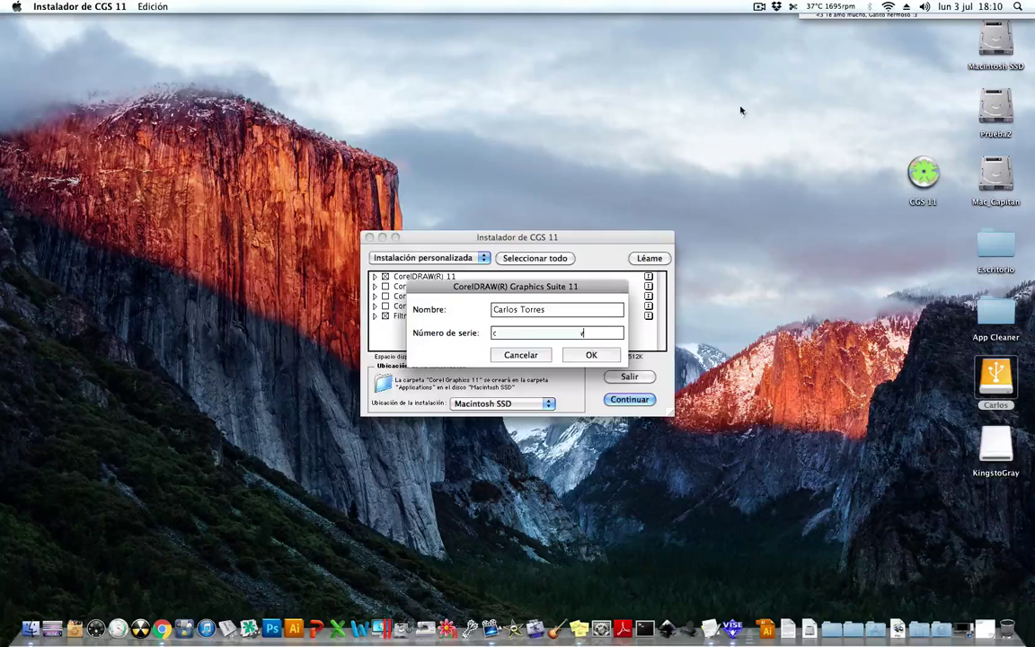
Step: Start installing, dismiss the decompression error, and skip product registration
left_click(591, 356)
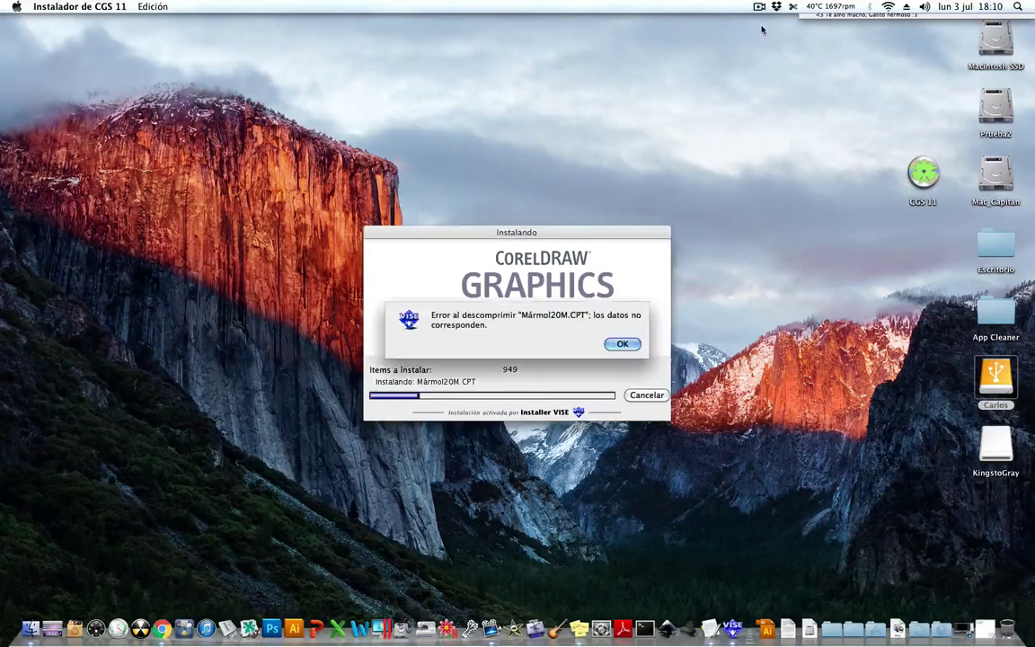
left_click(623, 345)
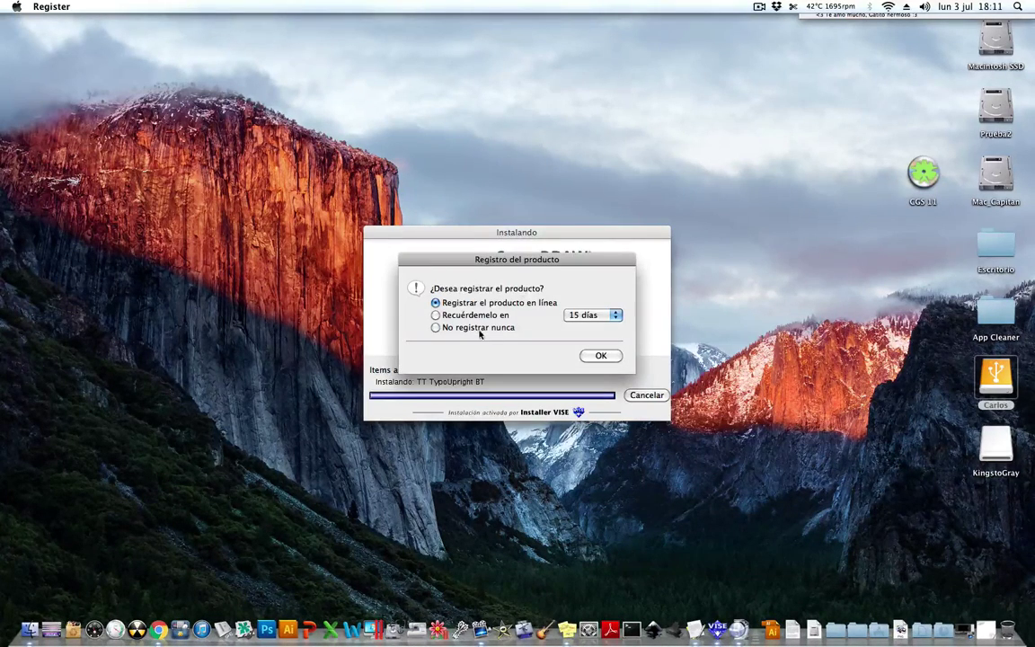
left_click(618, 356)
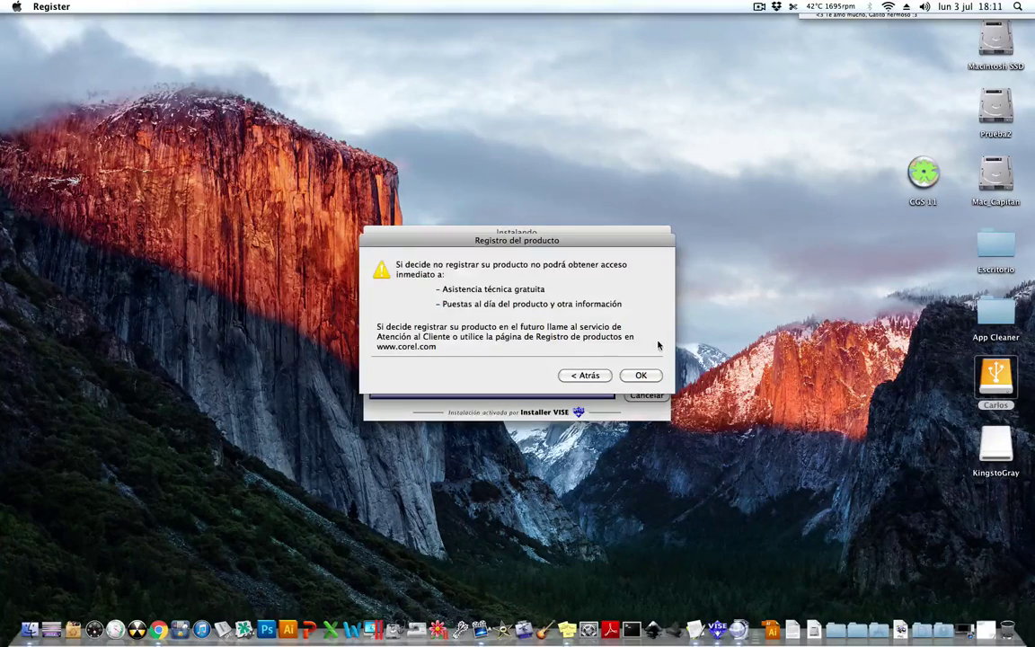
left_click(640, 375)
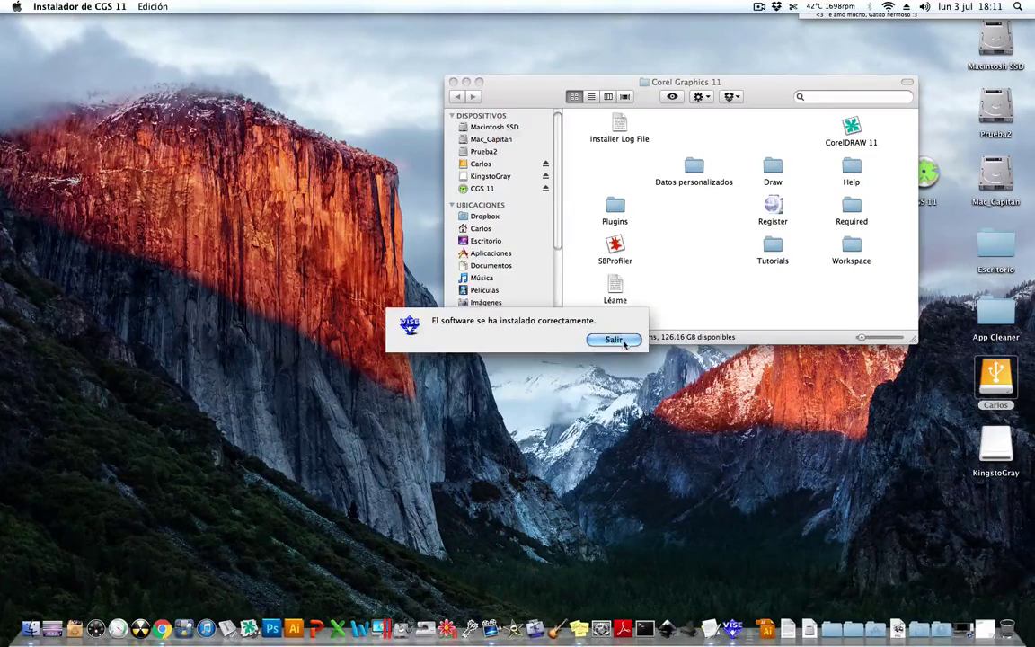
Step: Quit the installer and sort the Corel Graphics 11 folder by date
left_click(614, 341)
right_click(695, 241)
mouse_move(733, 304)
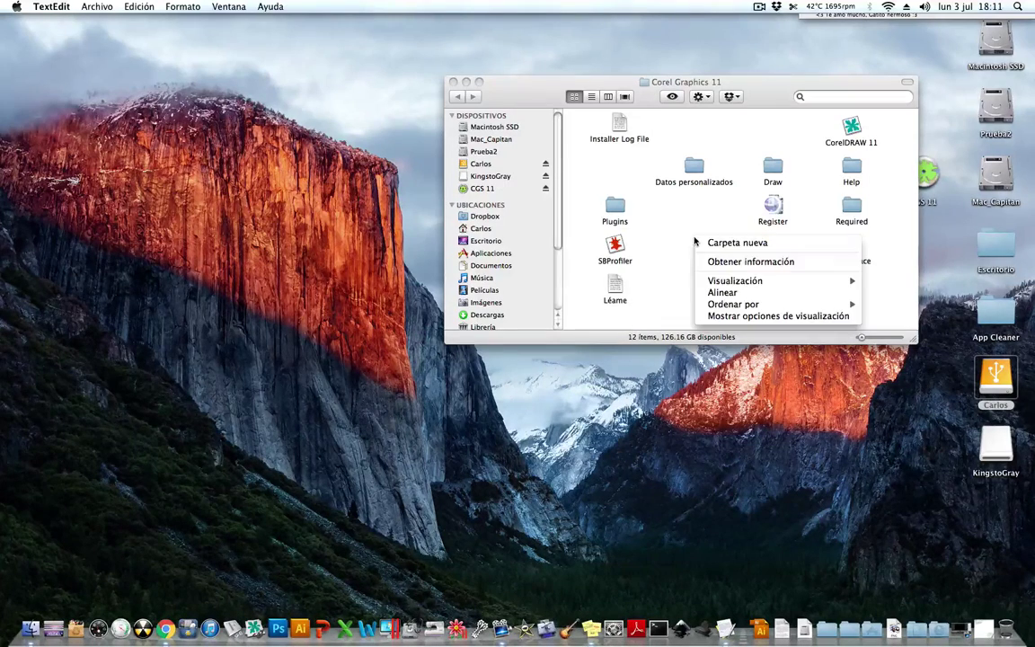
left_click(885, 316)
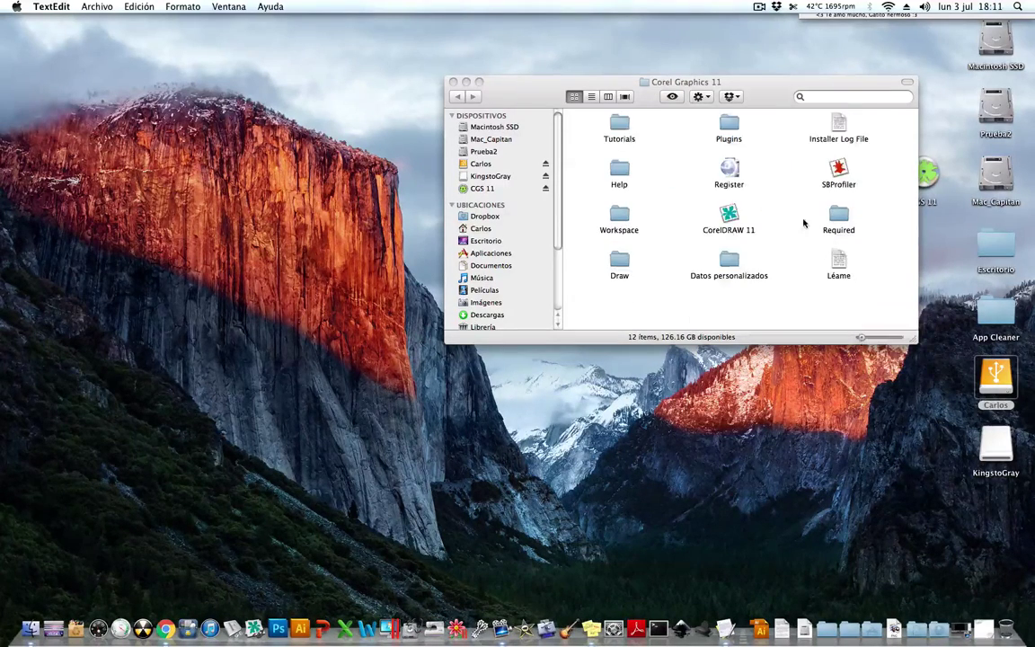
Step: Add CorelDRAW 11 to the Dock and launch it from there
mouse_move(734, 215)
left_mouse_down()
mouse_move(257, 625)
mouse_move(232, 620)
left_mouse_up()
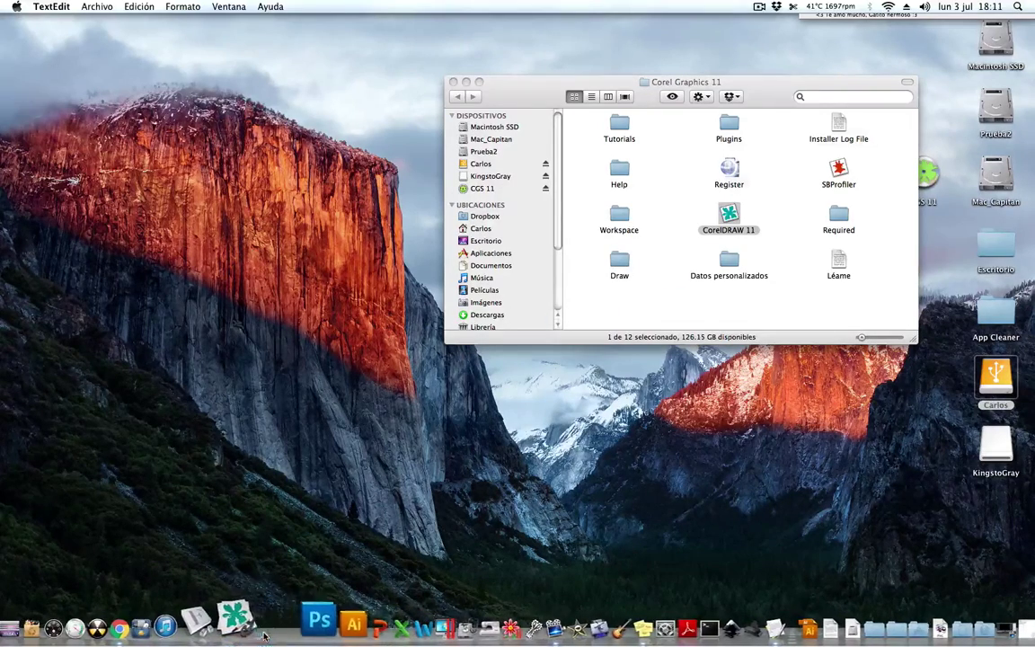
left_click(719, 218)
left_click(226, 559)
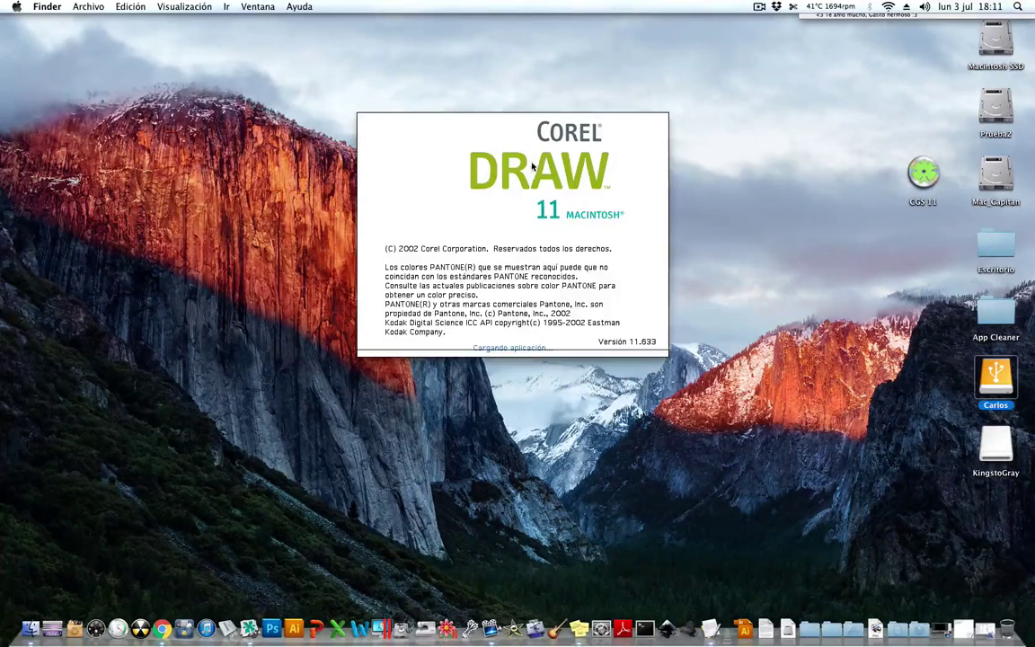
Step: Quit TextEdit and draw a large circle with a smaller circle inside it
right_click(705, 615)
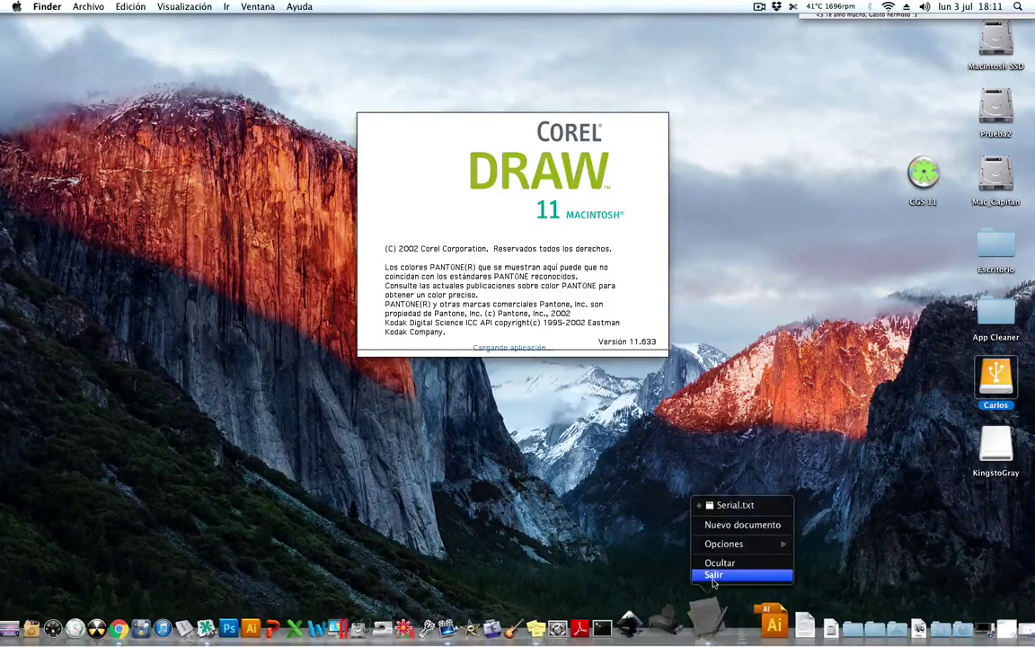
left_click(716, 578)
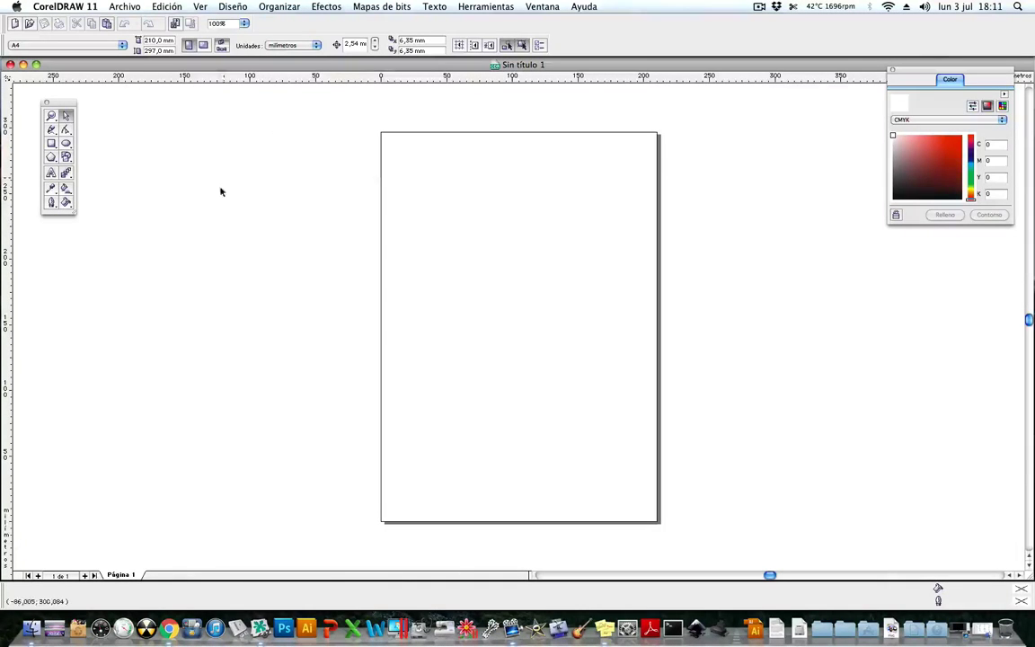
left_click(66, 143)
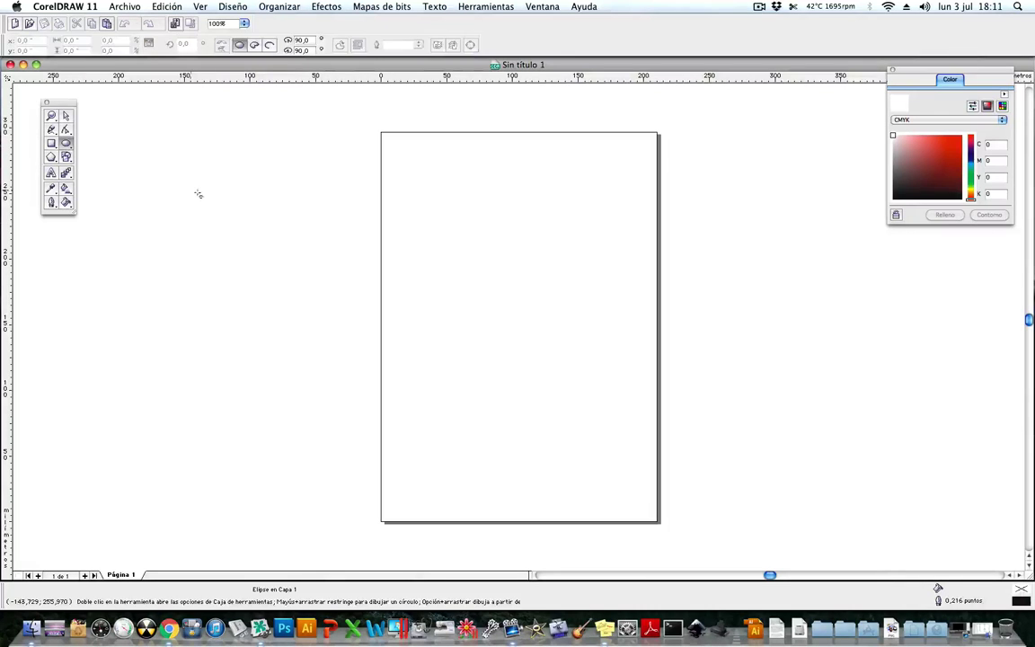
left_click_drag(447, 205, 570, 327)
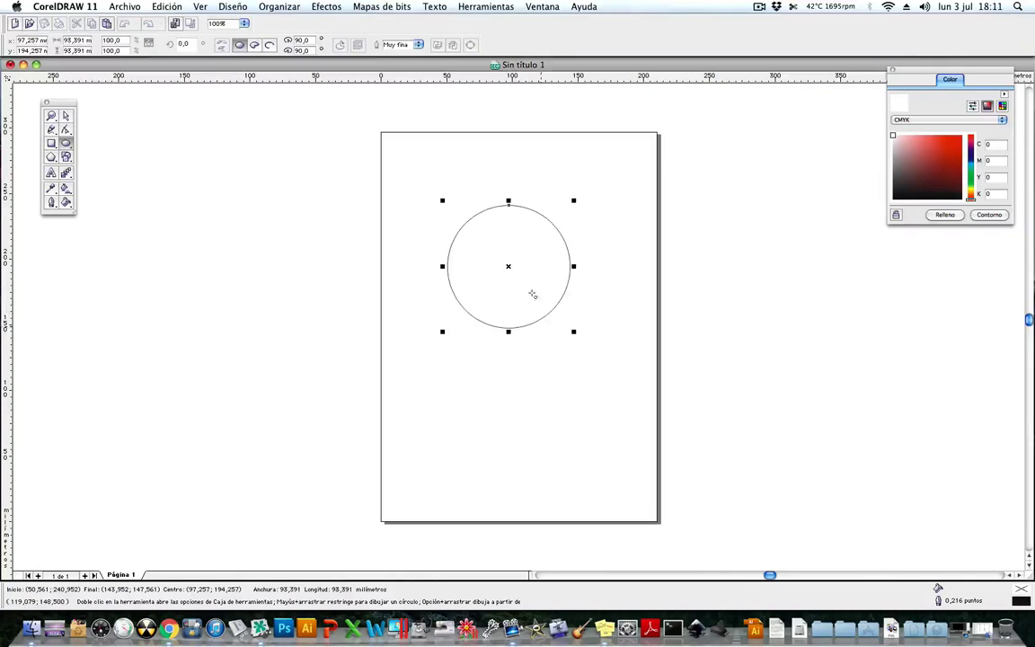
left_click_drag(505, 263, 530, 289)
Step: Fill the outer circle dark red and the inner circle lighter red
key("space")
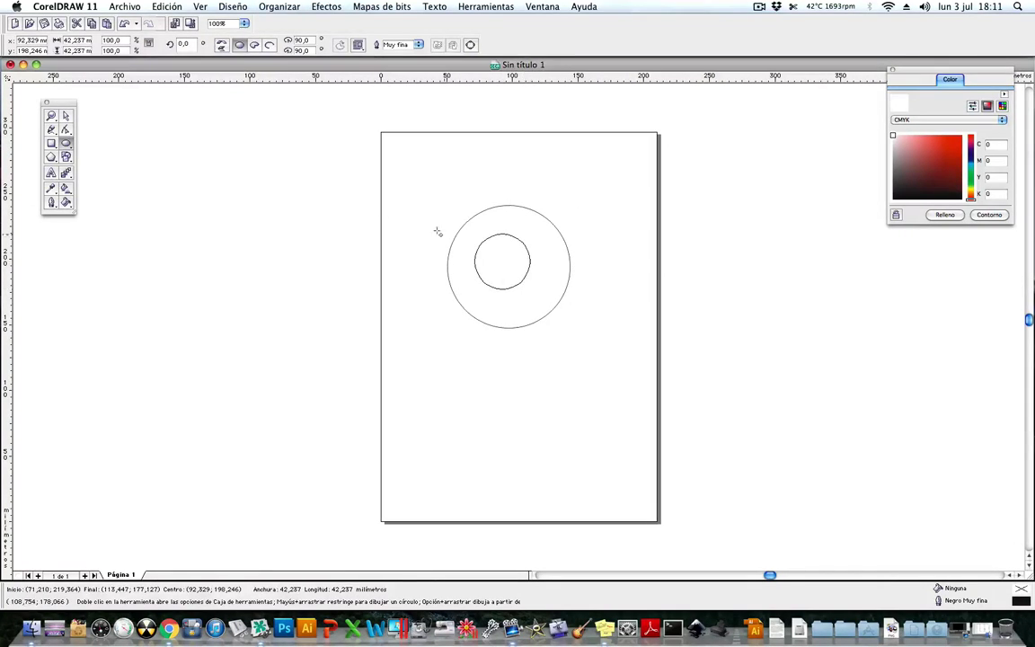
left_click(448, 247)
left_click(927, 171)
left_click(945, 215)
left_click(522, 283)
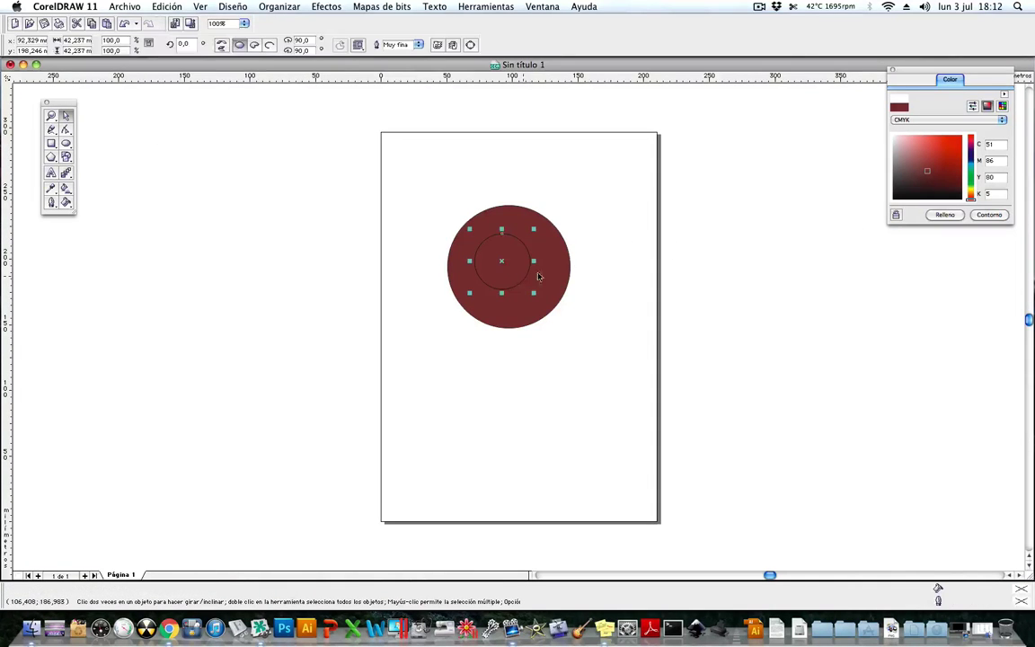
left_click(905, 152)
left_click(944, 215)
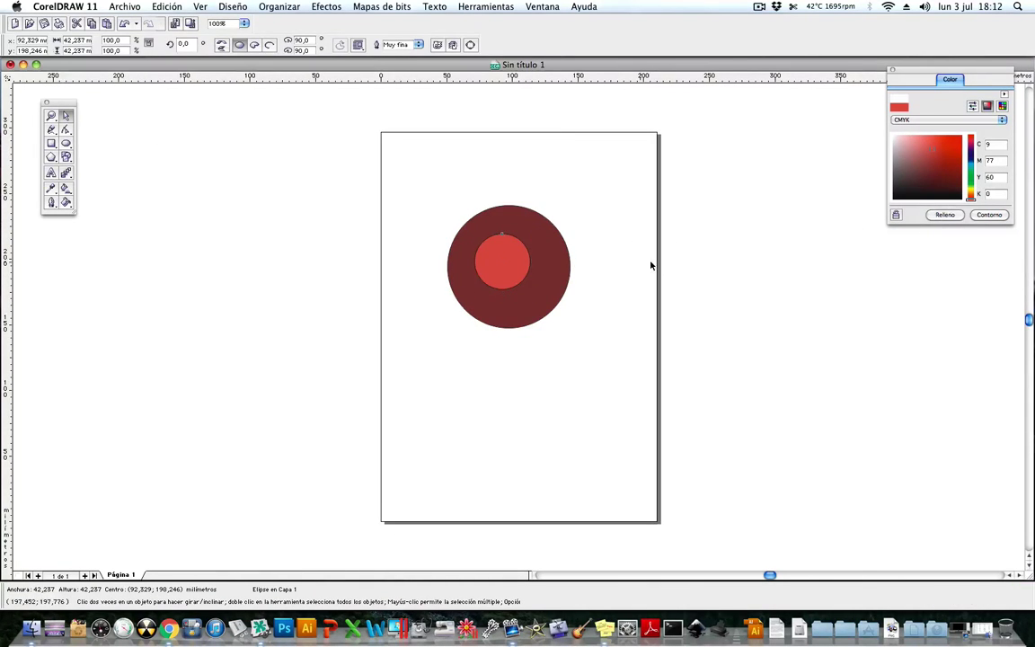
Step: Refill the outer circle dark brown, set its width to 50 mm, and delete the inner circle
left_click(651, 266)
left_click(565, 263)
left_click(919, 185)
left_click(945, 215)
double_click(72, 39)
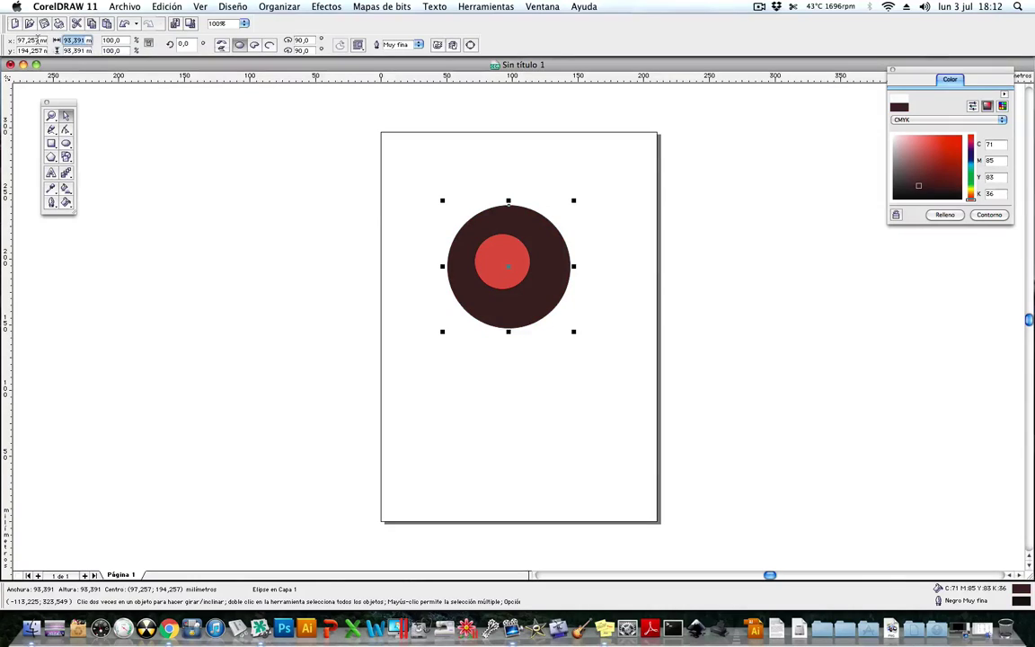
type("50")
key("Return")
left_click_drag(365, 222, 538, 339)
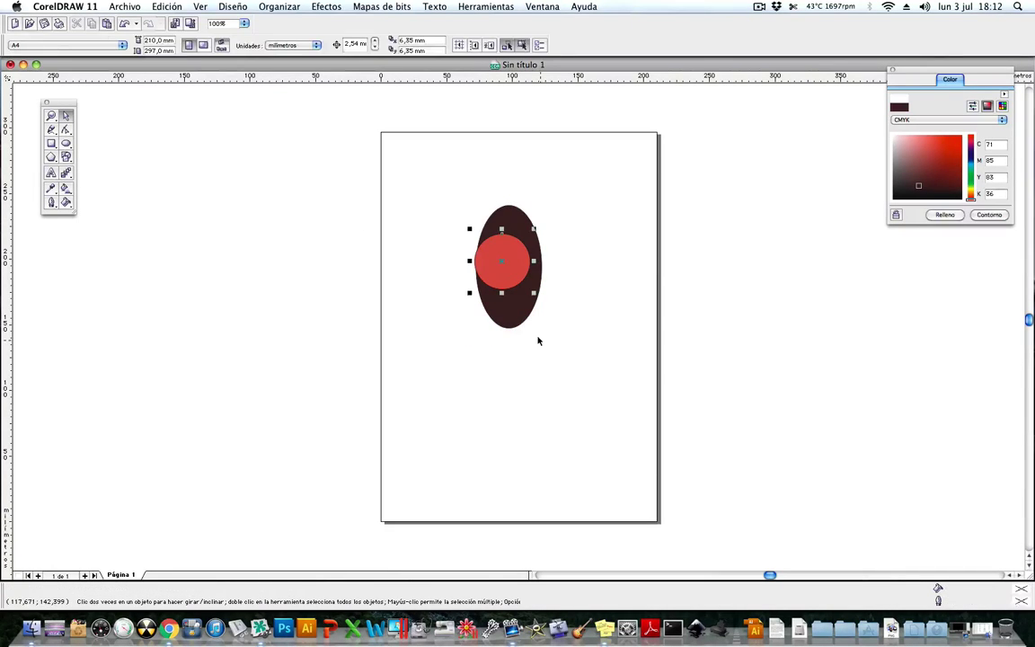
key("Delete")
Step: Delete the ellipse and draw two freehand curves, a loop at left and one at right
left_click(518, 267)
key("Delete")
key("F5")
mouse_move(384, 215)
left_mouse_down()
mouse_move(467, 353)
mouse_move(357, 282)
left_mouse_up()
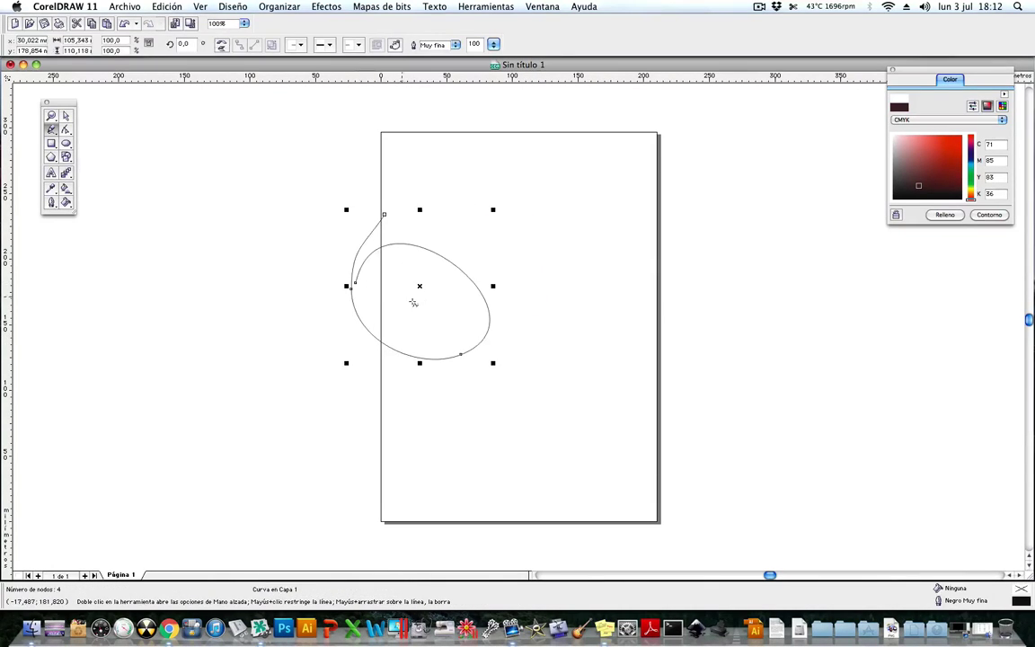
mouse_move(546, 231)
left_mouse_down()
mouse_move(631, 317)
mouse_move(587, 297)
left_mouse_up()
Step: Drag the right curve's nodes and handles to stretch it into a long wave
left_click(66, 129)
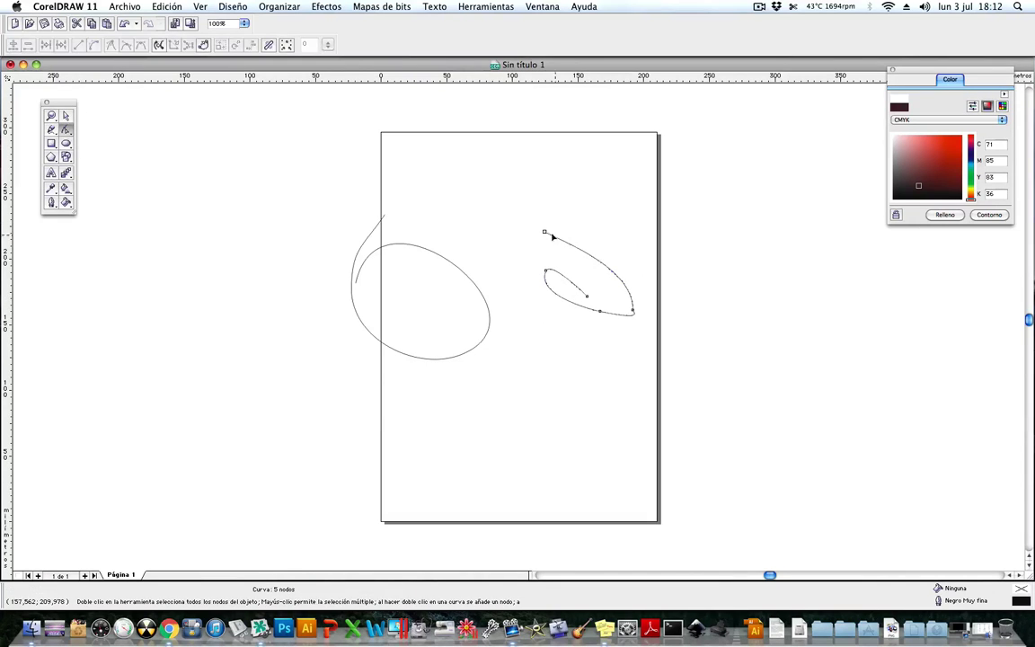
left_click_drag(546, 231, 764, 308)
left_click_drag(634, 310, 687, 389)
left_click(764, 307)
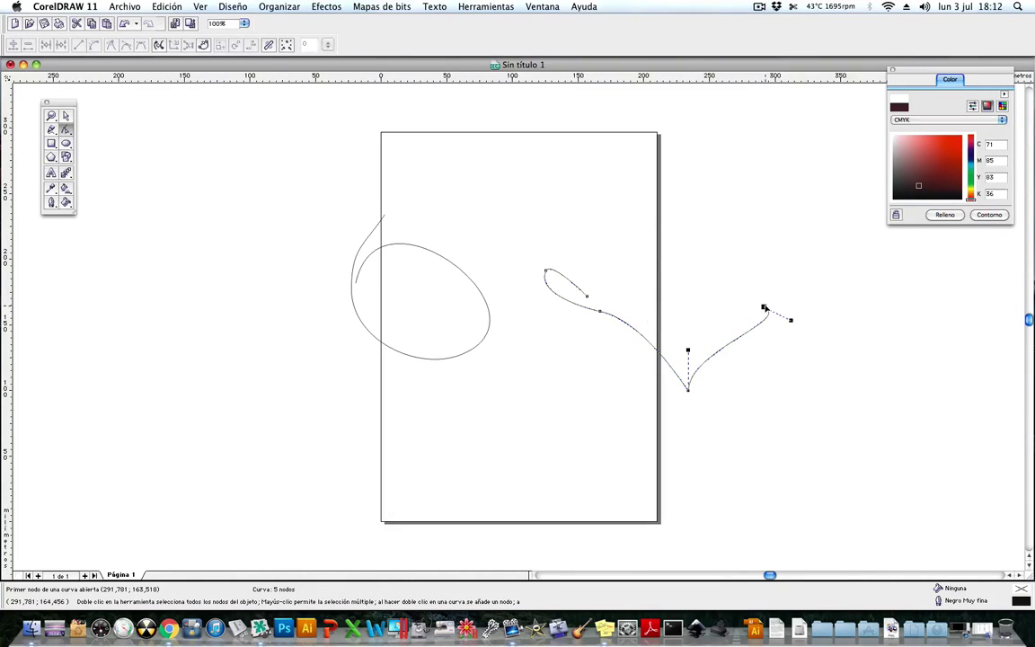
left_click_drag(791, 320, 849, 426)
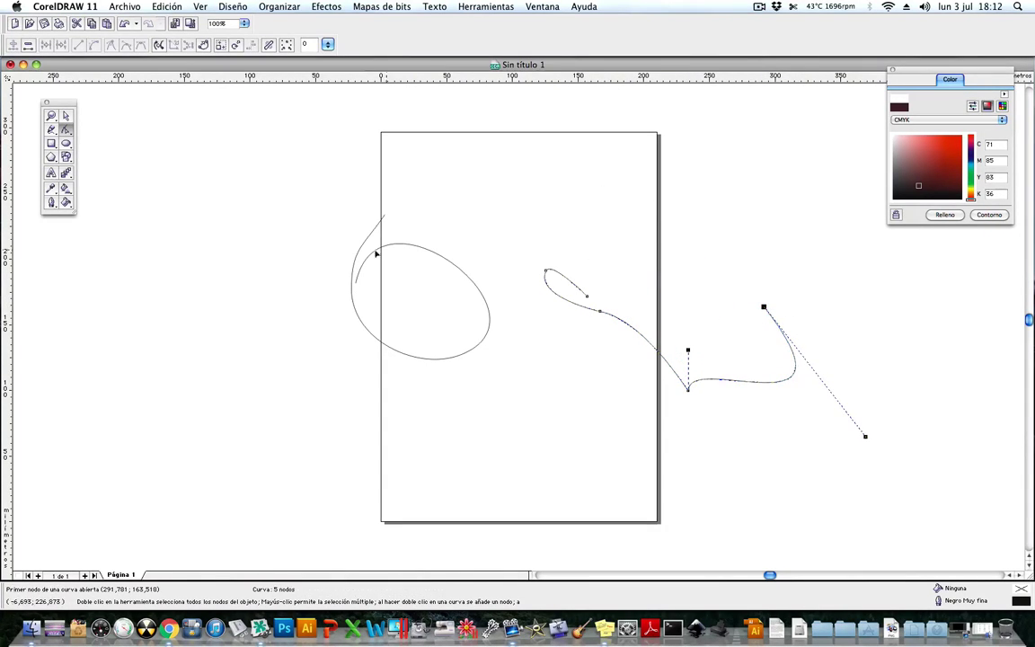
left_click(66, 115)
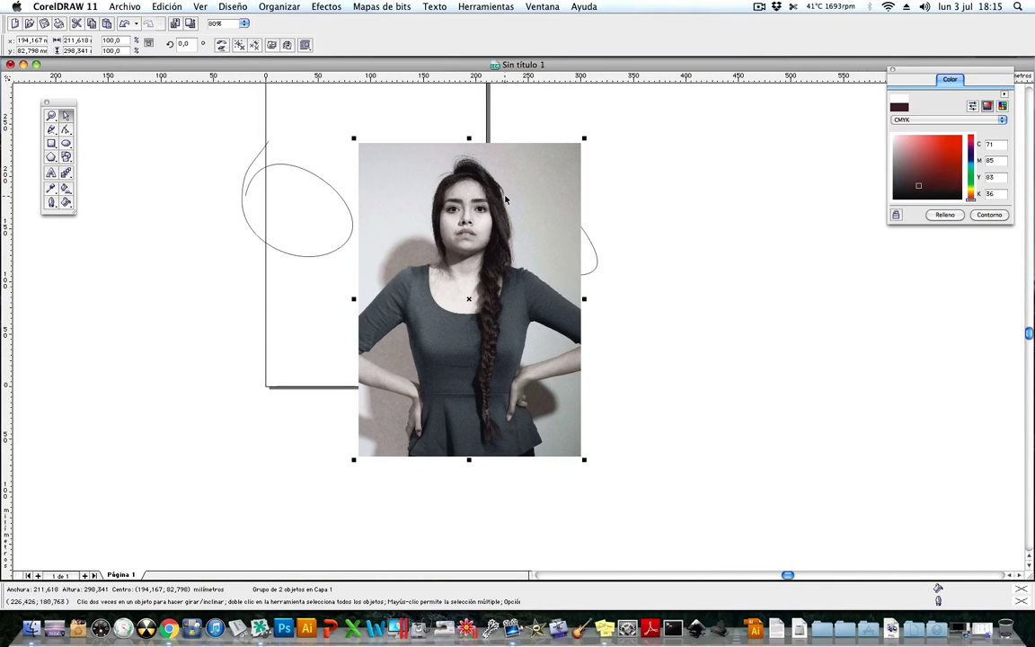
left_click(279, 6)
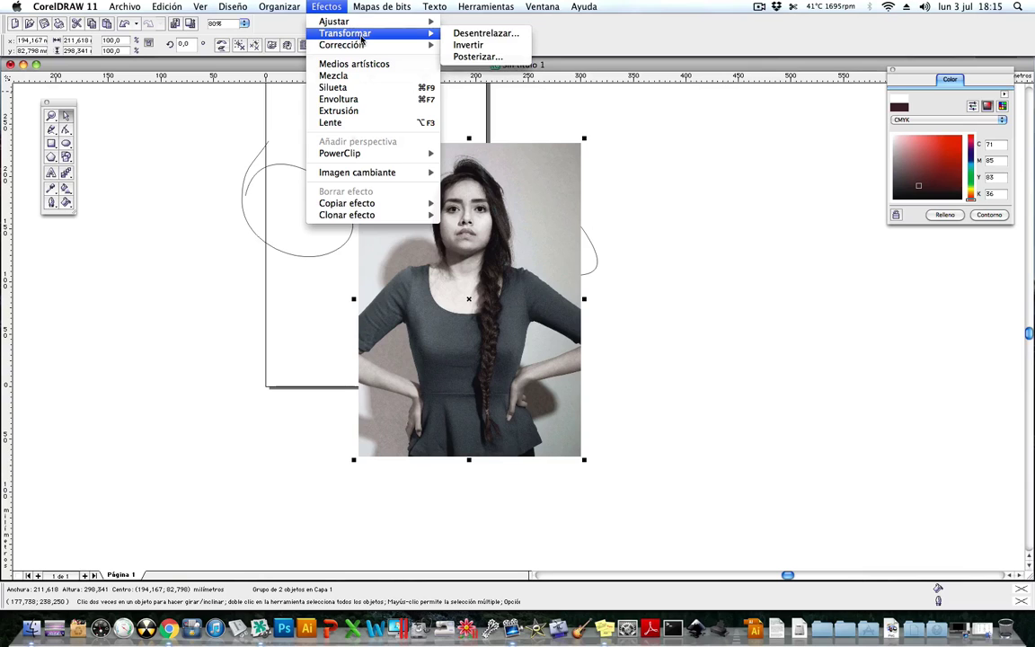
mouse_move(335, 21)
left_click(395, 22)
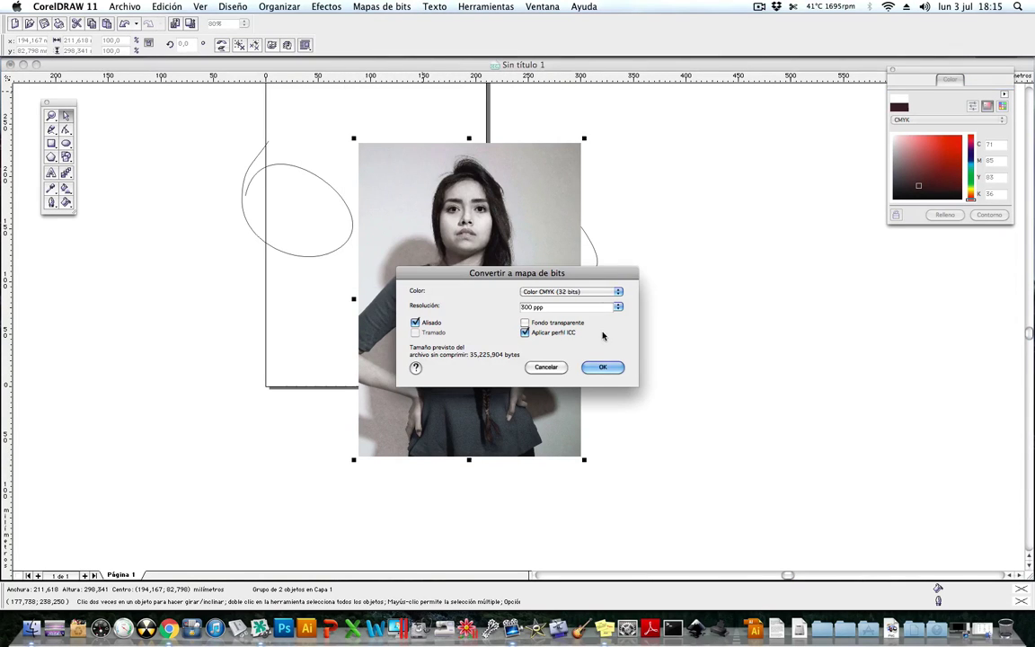
left_click(604, 368)
left_click(620, 191)
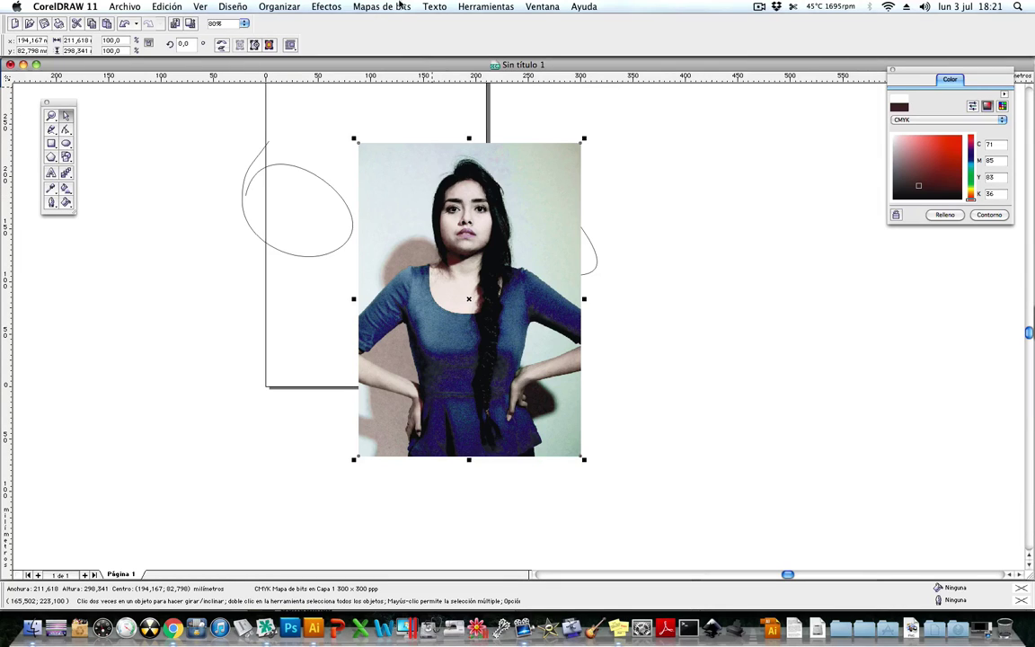
left_click(361, 5)
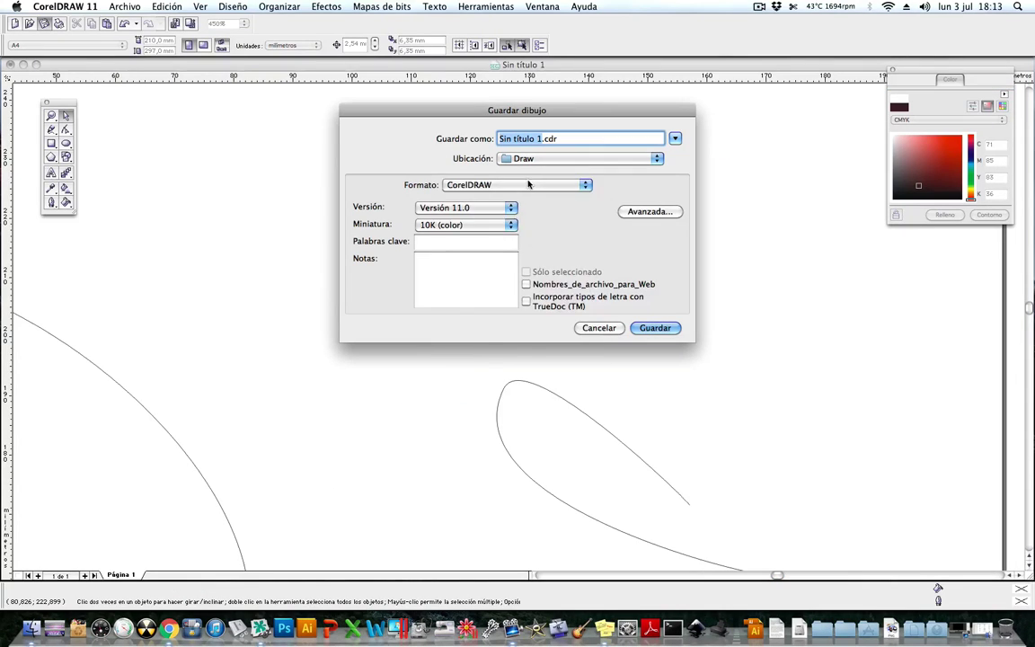
Step: Try Adobe Illustrator and AutoCAD DXF as save formats, then cancel the save
left_click(529, 184)
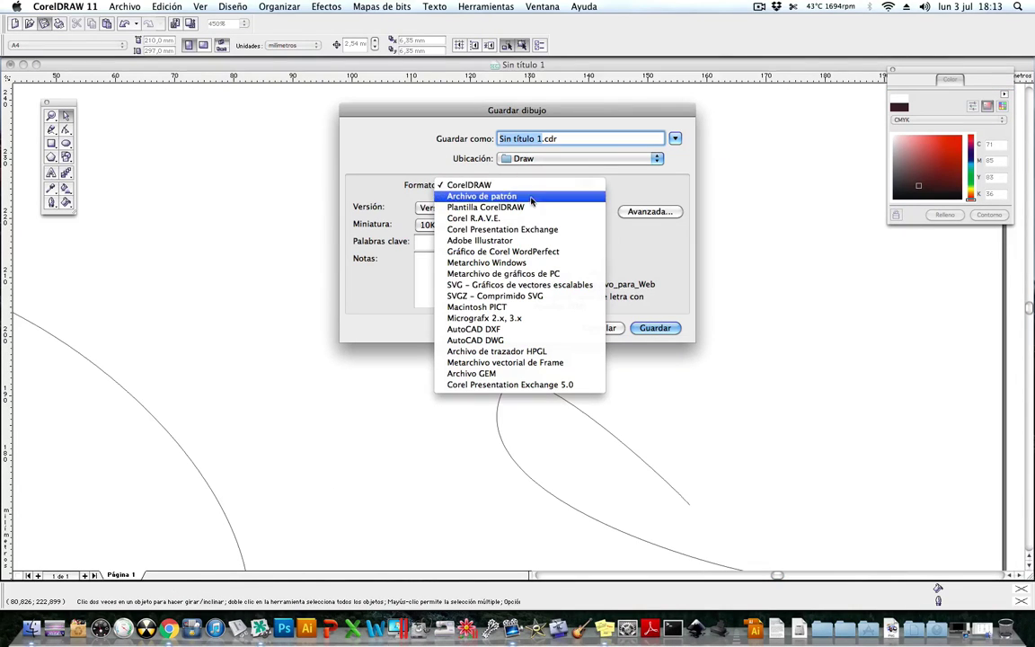
left_click(524, 241)
left_click(521, 184)
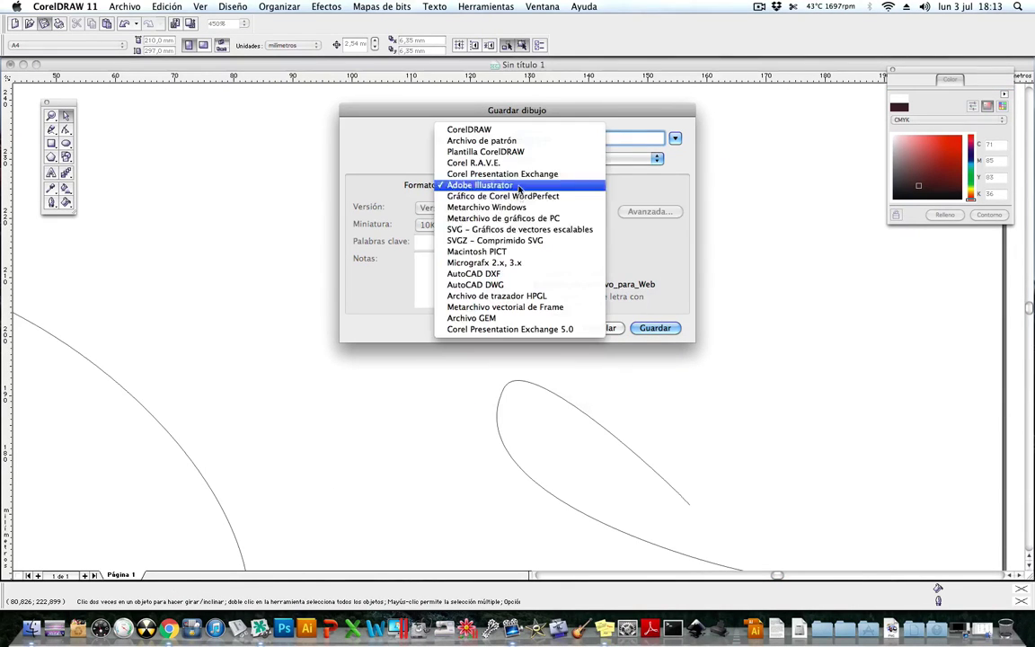
left_click(508, 274)
left_click(503, 184)
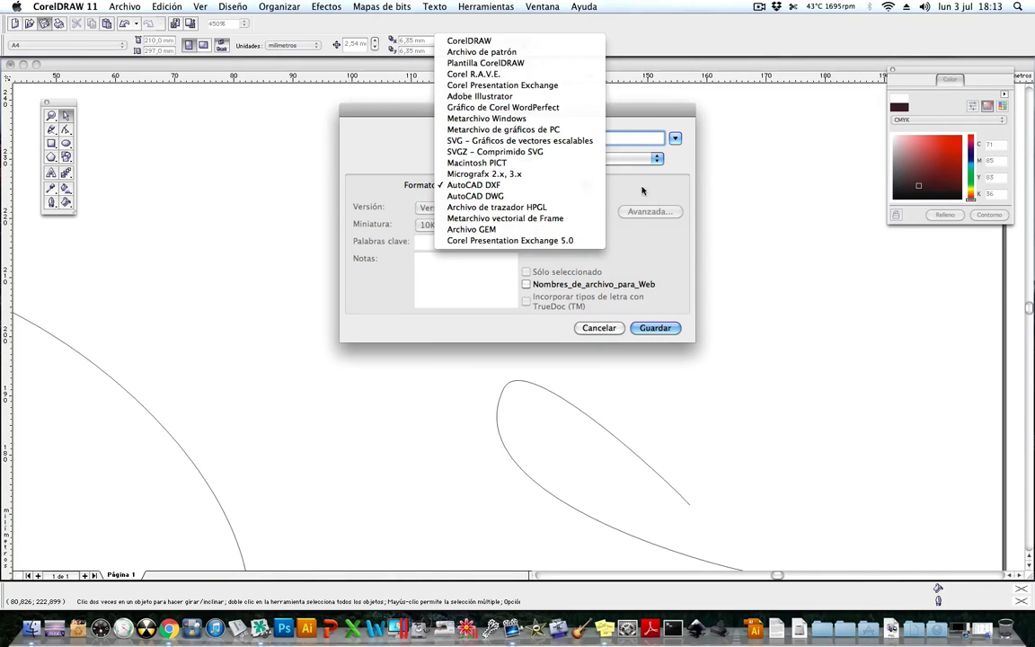
key("Escape")
key("Escape")
Step: Attempt Publicar como PDF and dismiss the missing DLL error
left_click(125, 6)
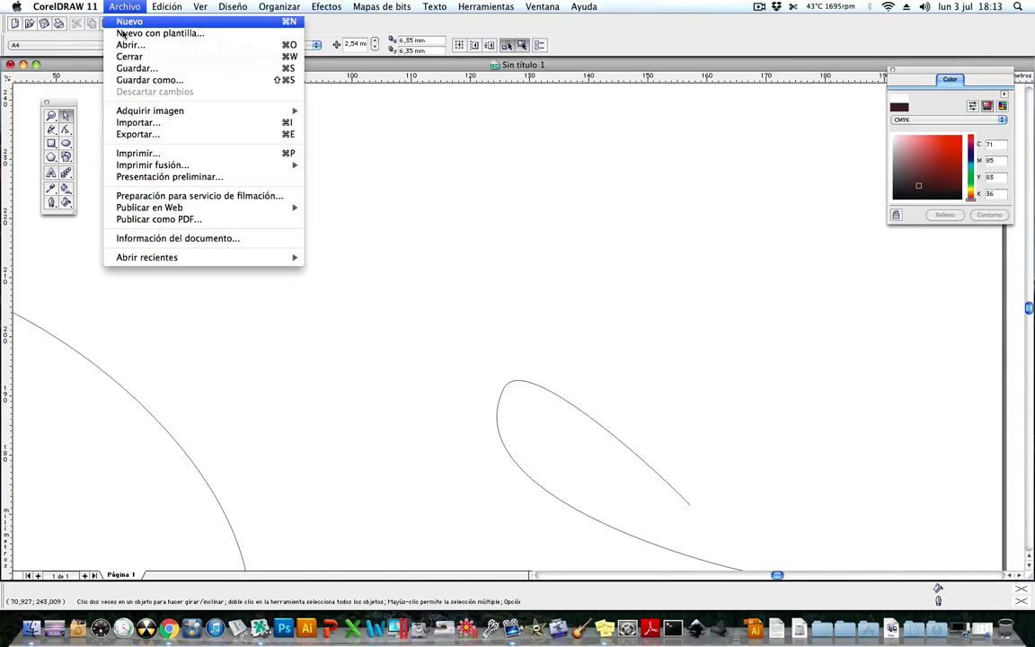
left_click(187, 221)
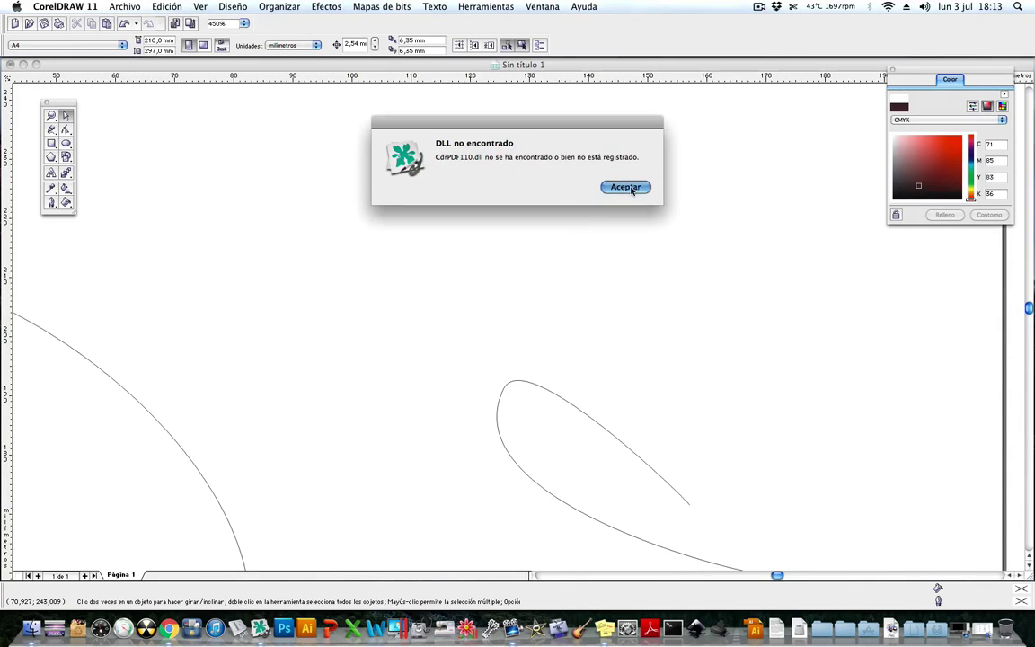
left_click(625, 187)
left_click(125, 6)
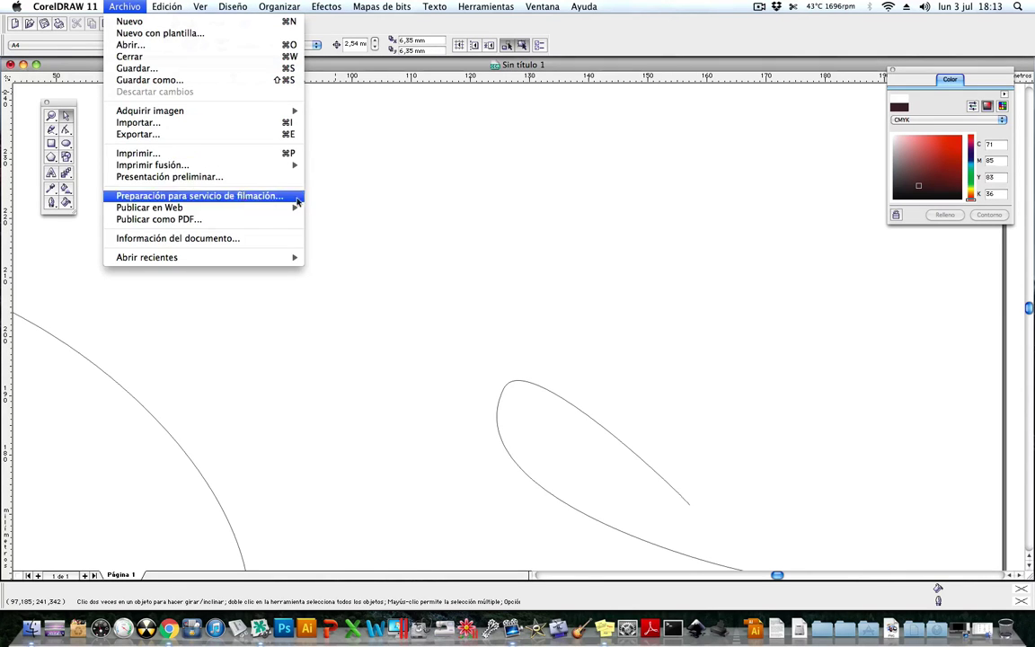
left_click(452, 194)
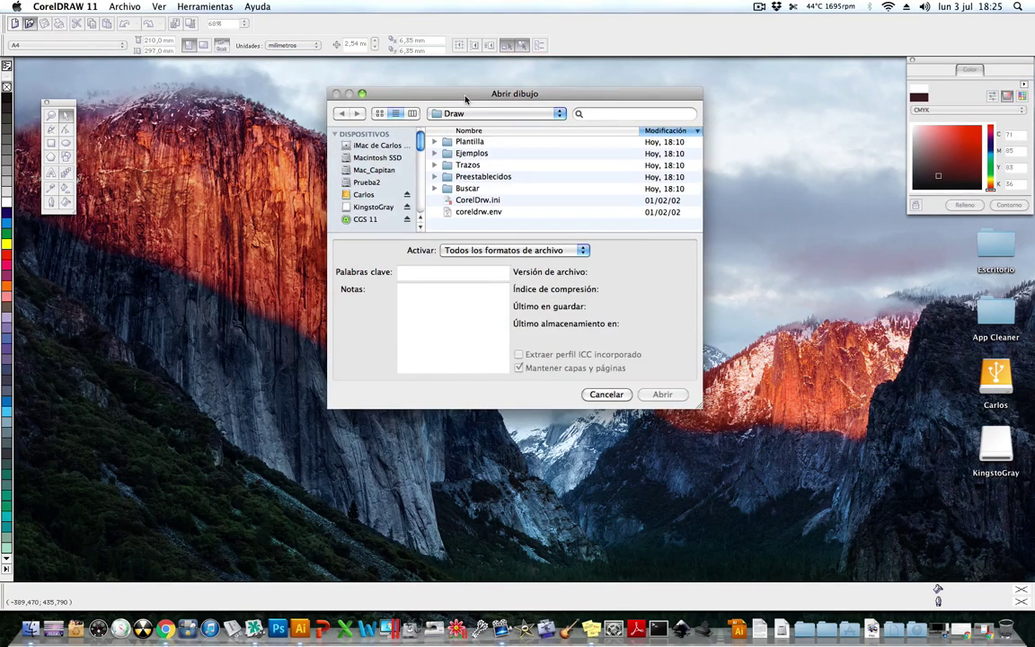
Step: In the home folder, filter files by CorelDRAW then Adobe Illustrator, then cancel Abrir dibujo
left_click(373, 194)
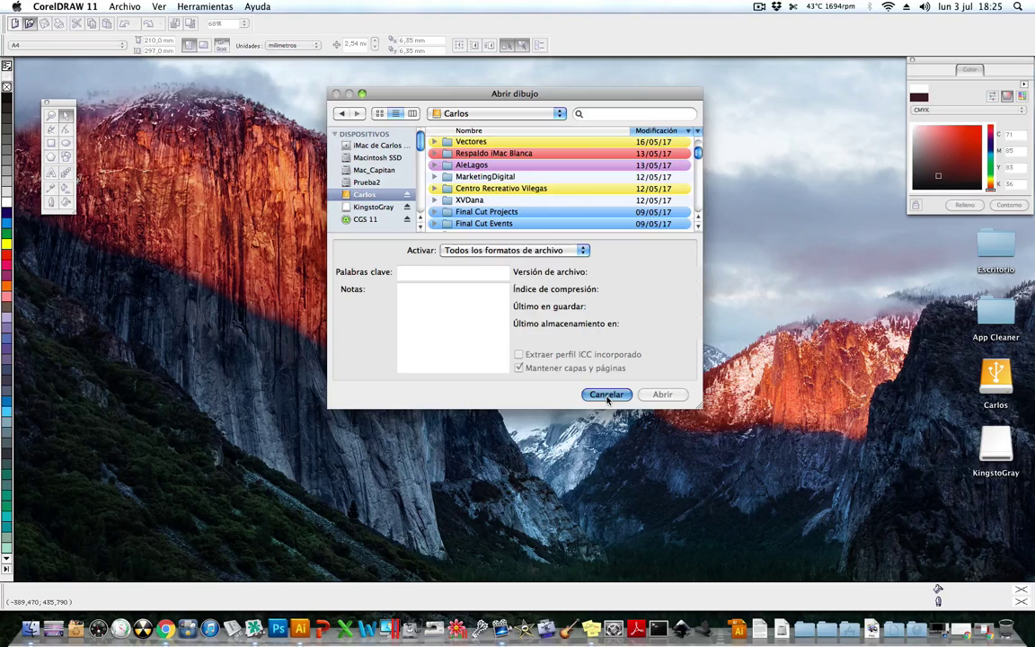
left_click(526, 251)
left_click(501, 263)
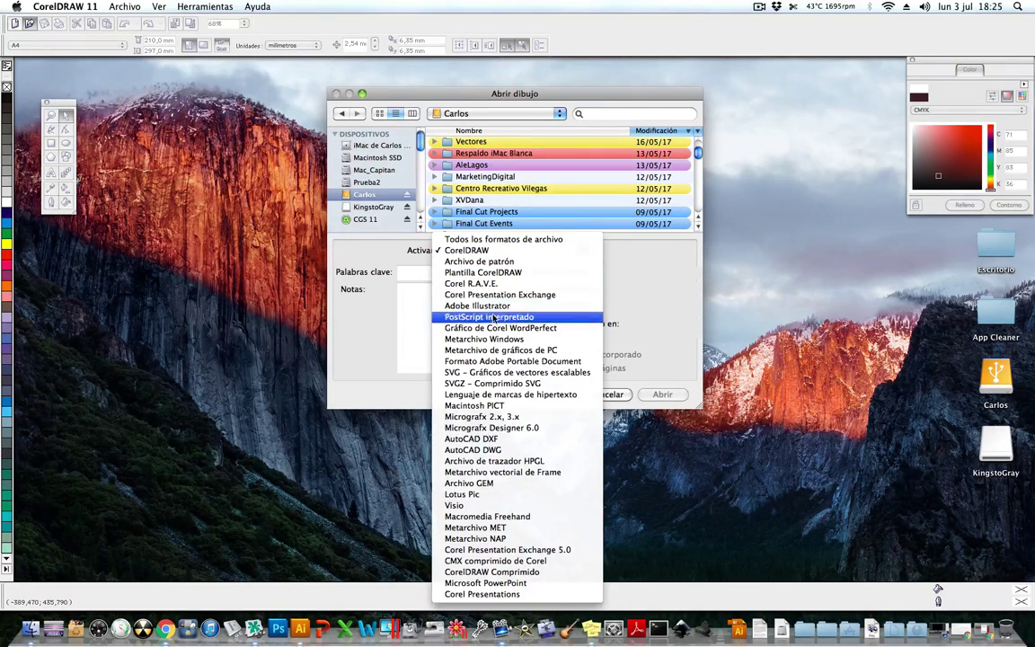
left_click(493, 306)
left_click(487, 253)
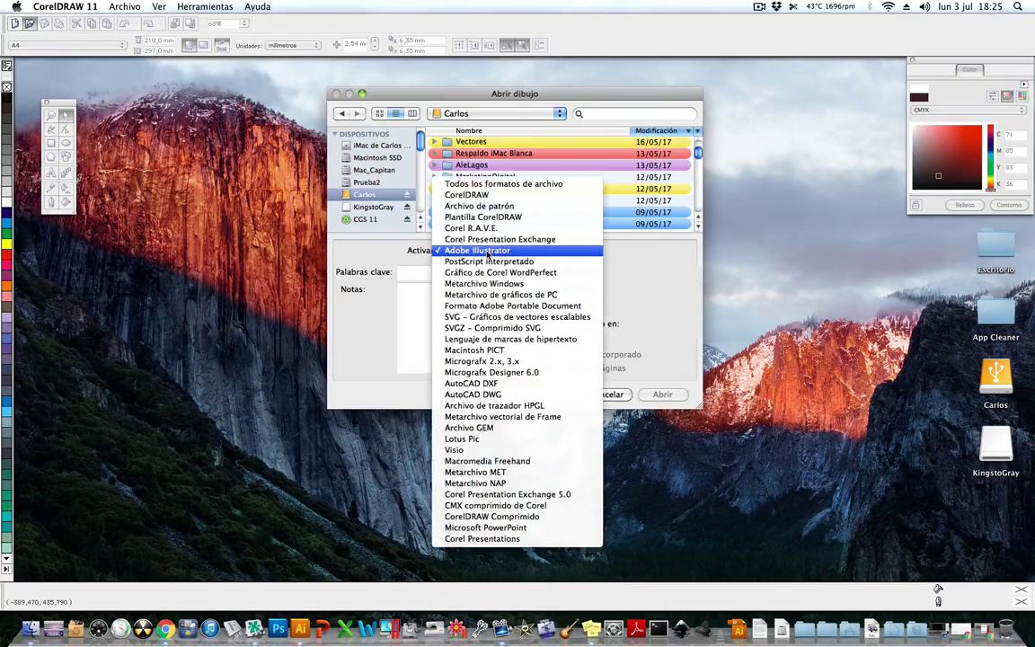
left_click(662, 344)
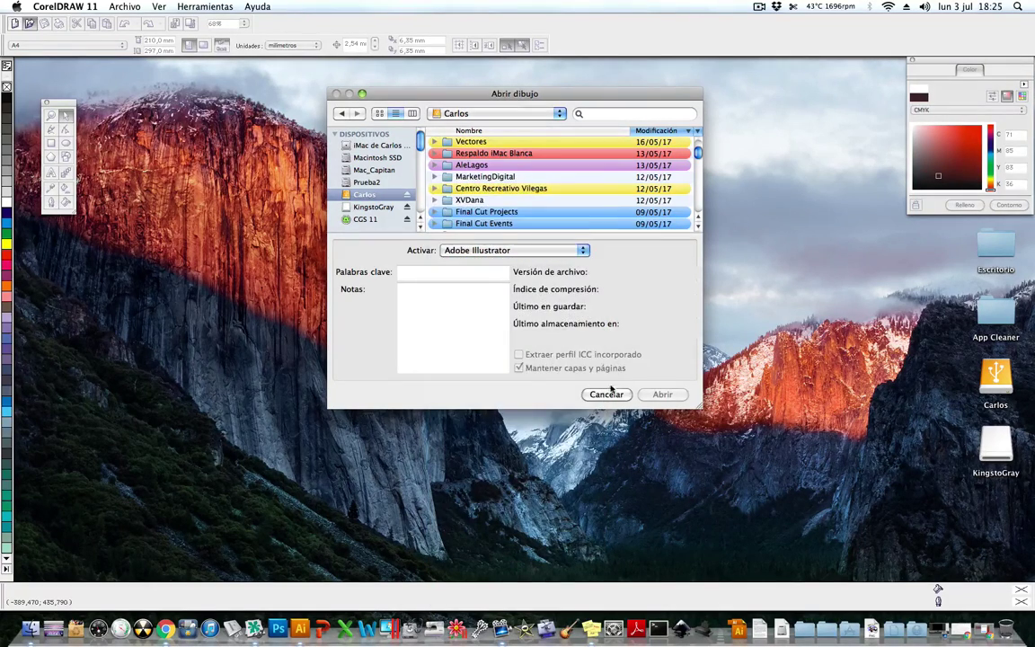
left_click(611, 393)
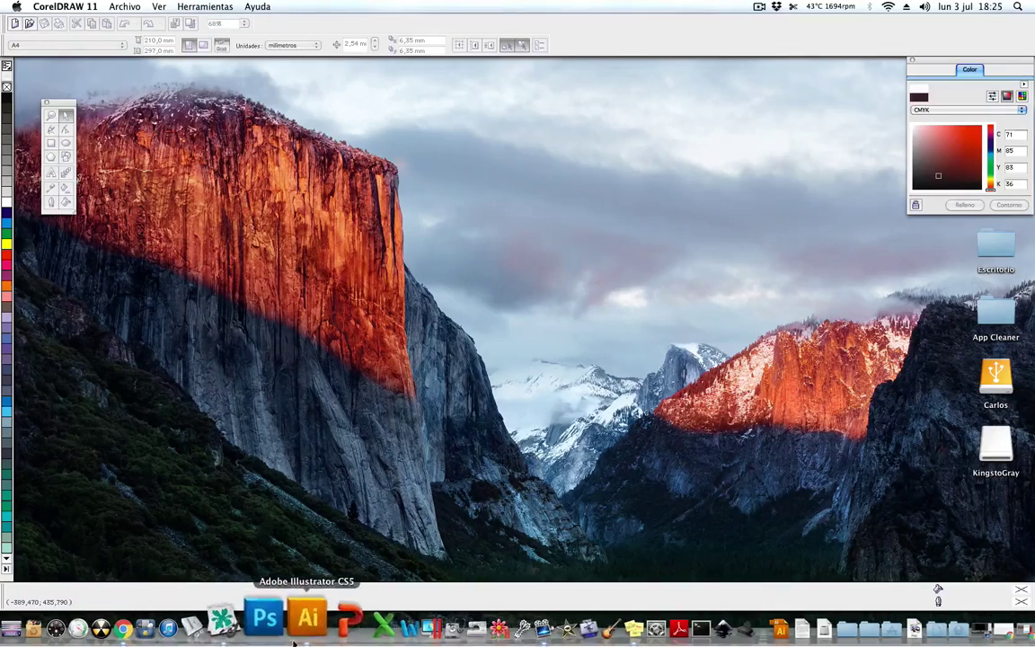
Step: Switch to Adobe Illustrator CS5 and close its Texto menu
left_click(307, 618)
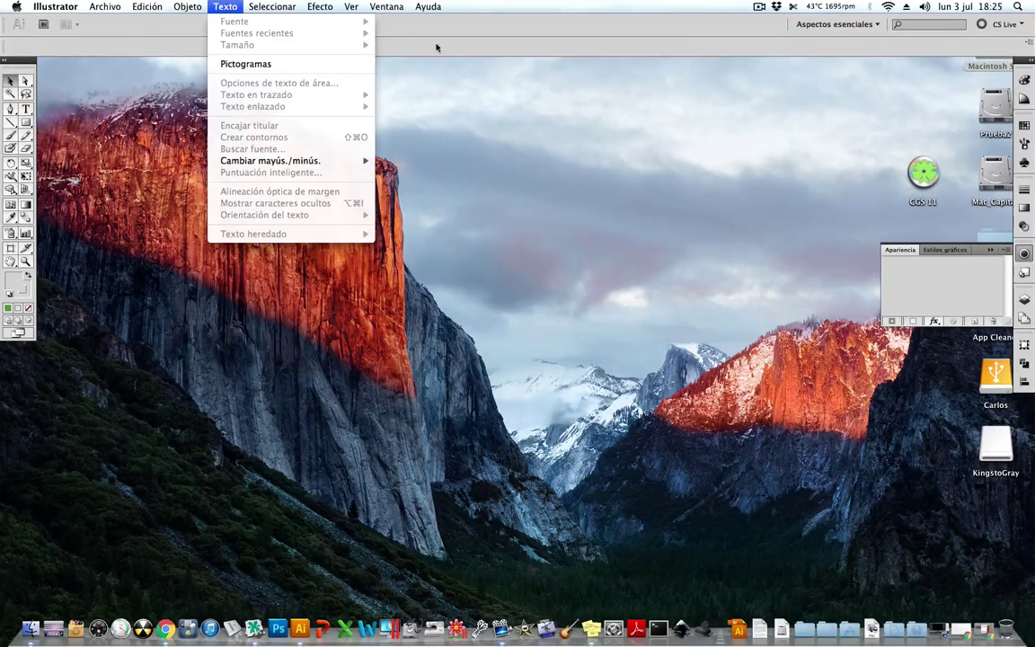
left_click(437, 47)
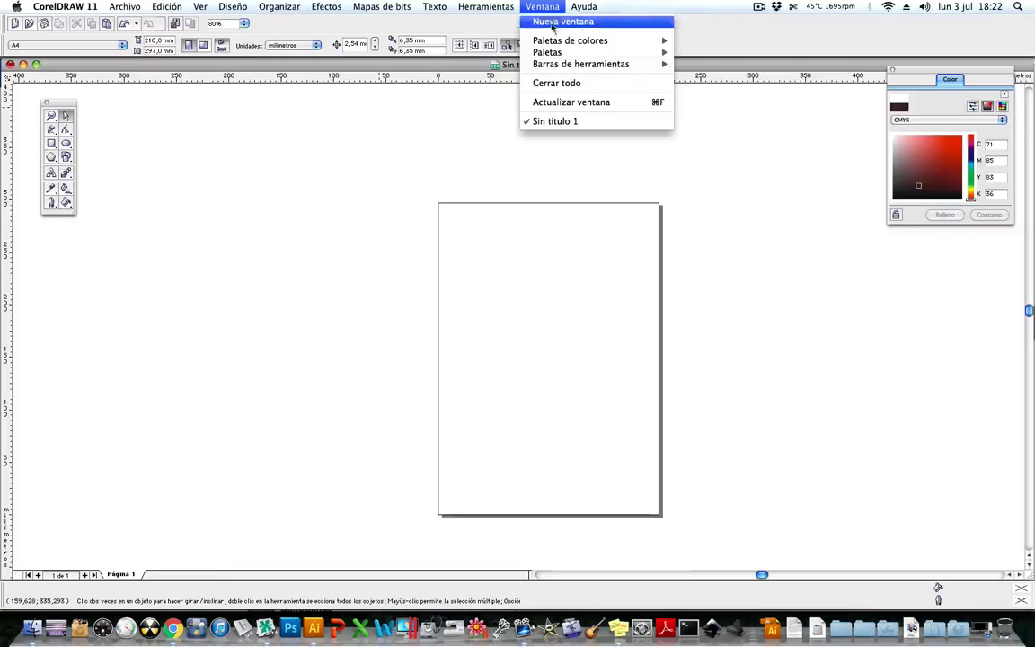
Step: Show the Paleta predeterminada CMYK and dock it along the left edge
left_click(746, 52)
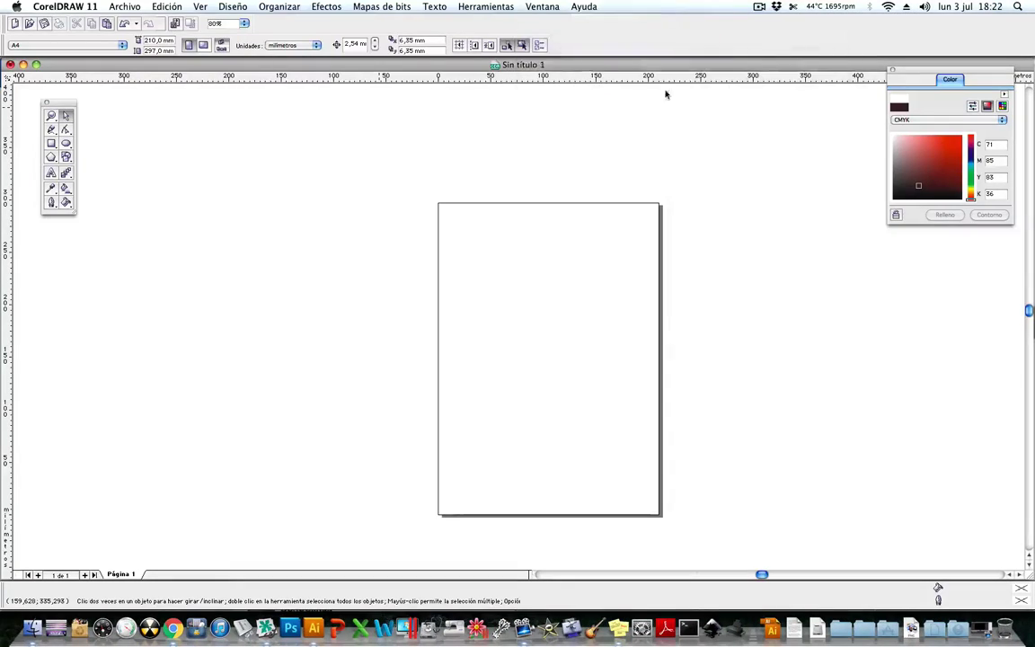
left_click_drag(719, 240, 23, 79)
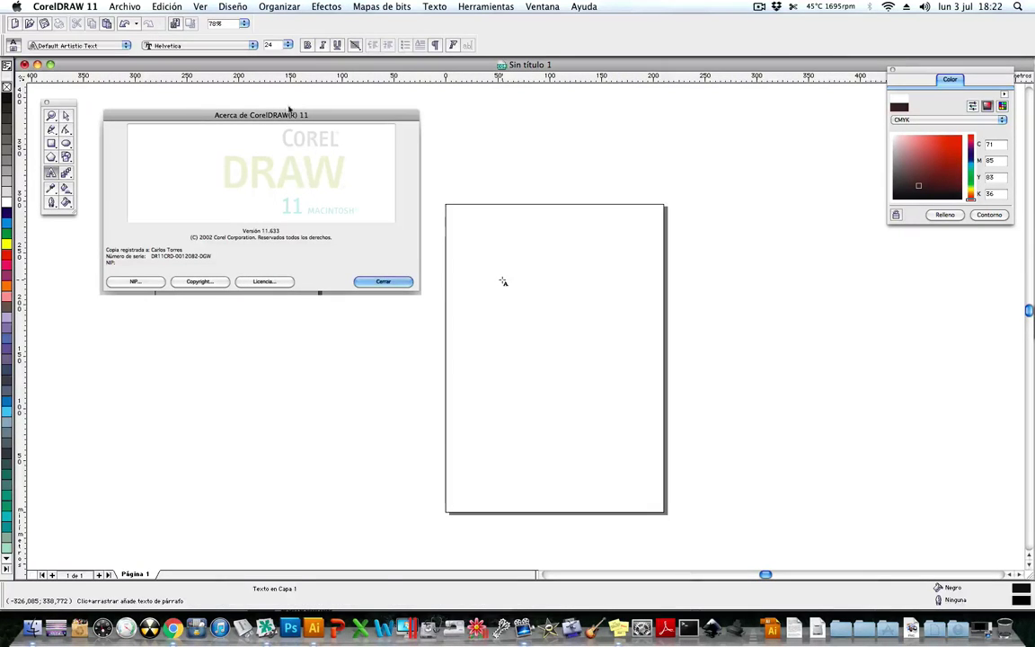
type("ADIC")
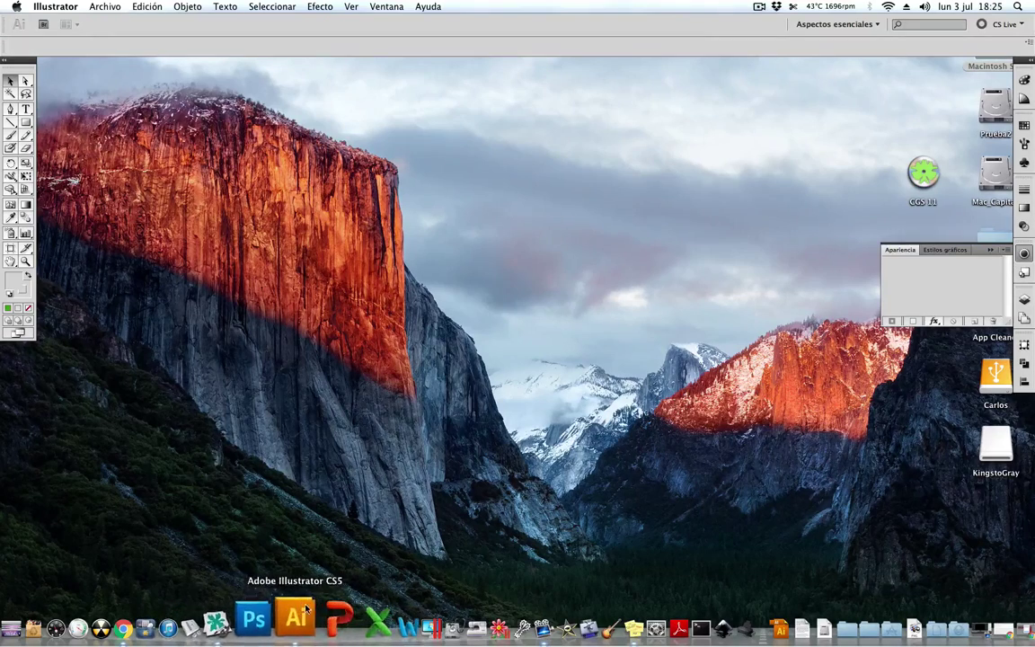
Step: Quit Adobe Illustrator, switch back to CorelDRAW 11 via the Dock, and open ScreenFlow's controls
key("super+q")
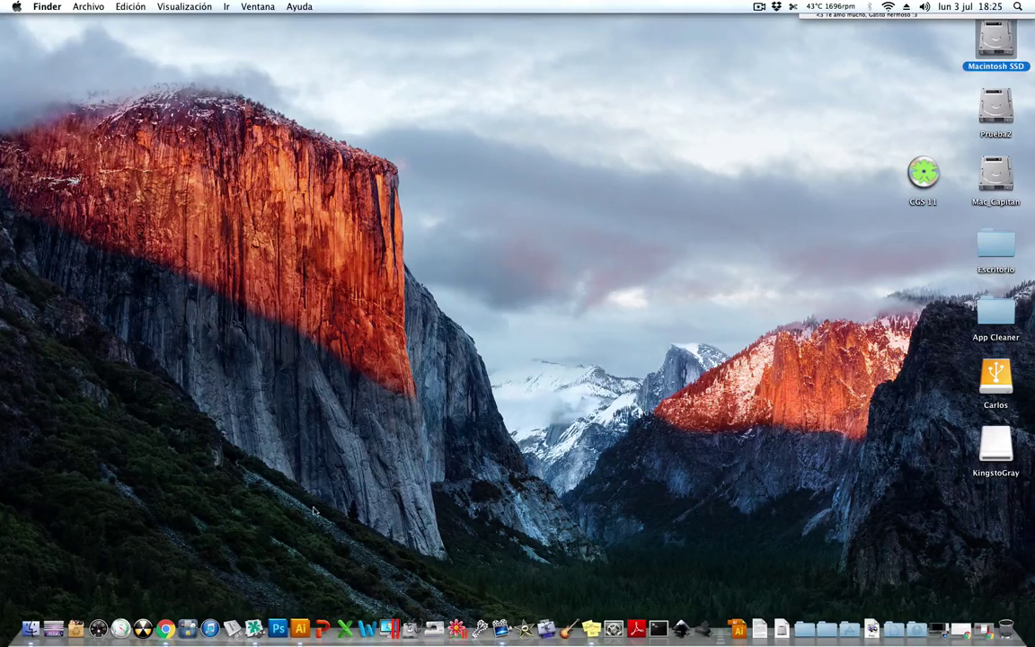
left_click(265, 618)
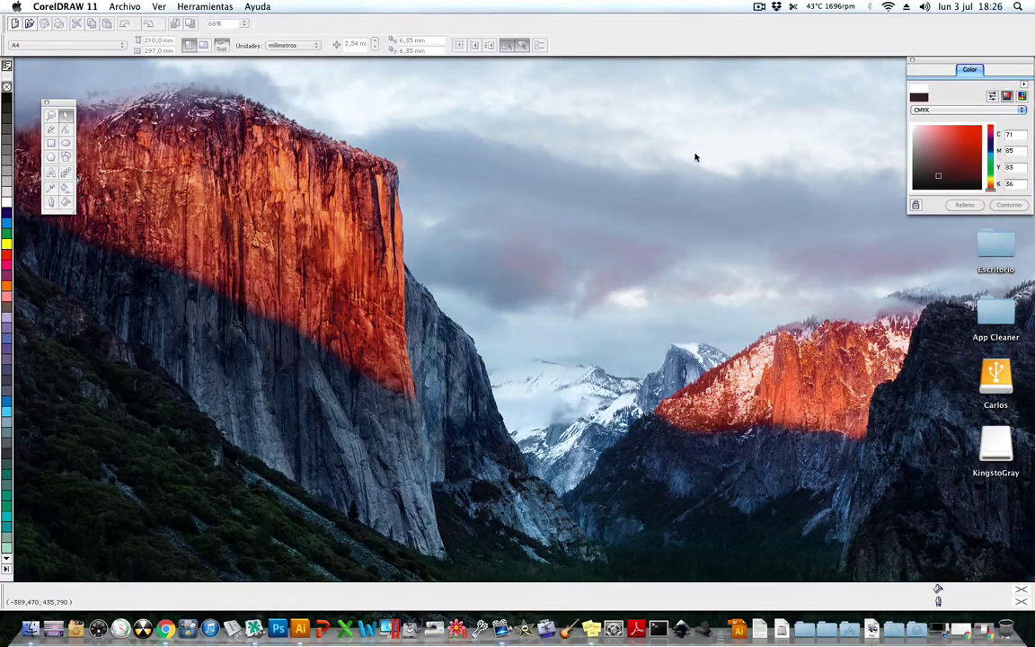
left_click(759, 6)
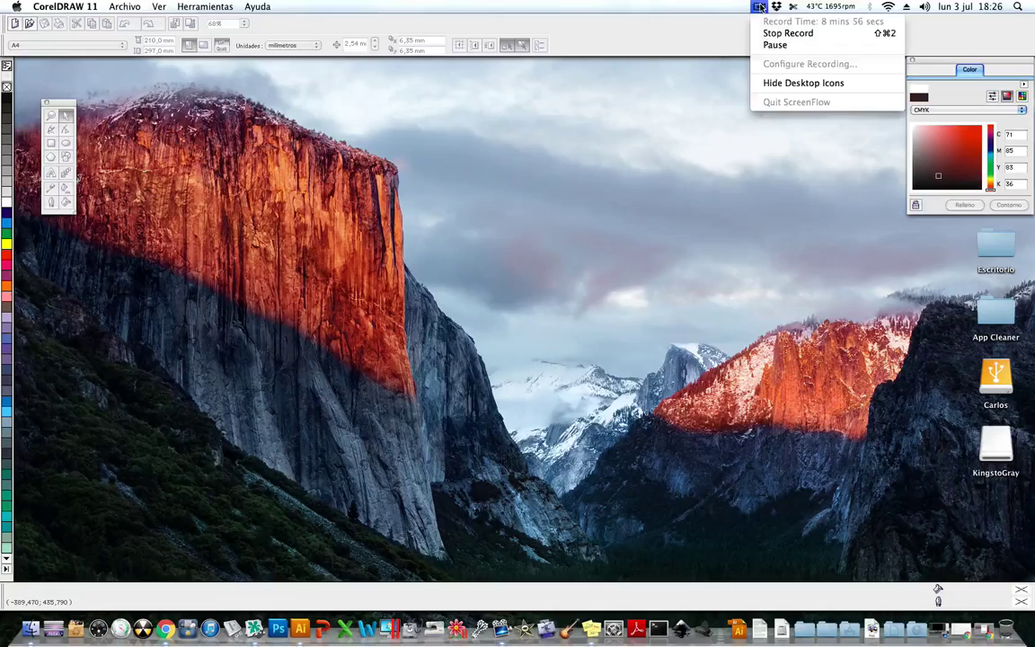